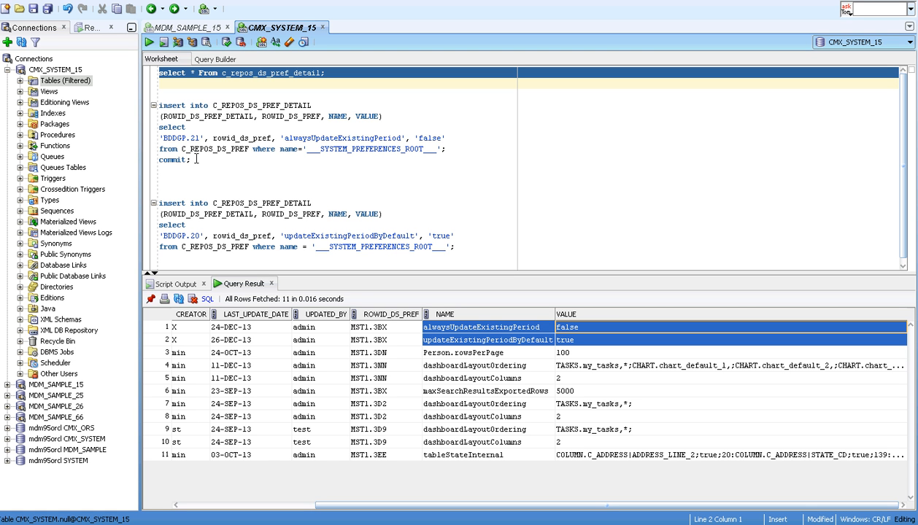
Review the alwaysUpdateExistingPeriod and updateExistingPeriodByDefault preference names and their values in the two C_REPOS_DS_PREF_DETAIL insert statements
{"action": "double_click", "coordinate": [334, 139]}
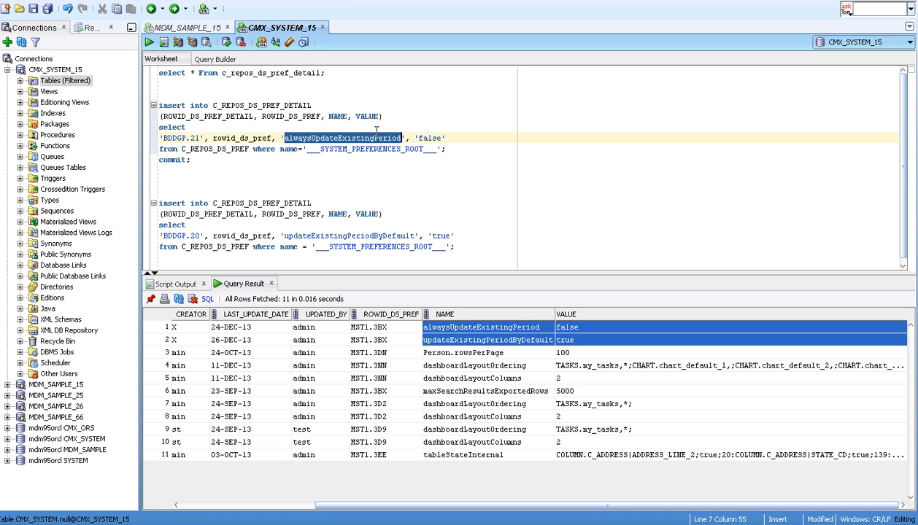
{"action": "double_click", "coordinate": [424, 139]}
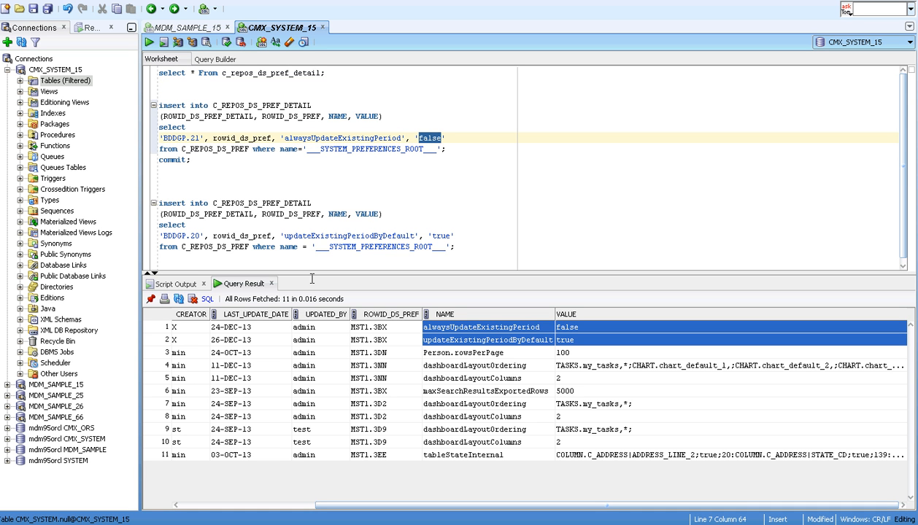
{"action": "double_click", "coordinate": [324, 235]}
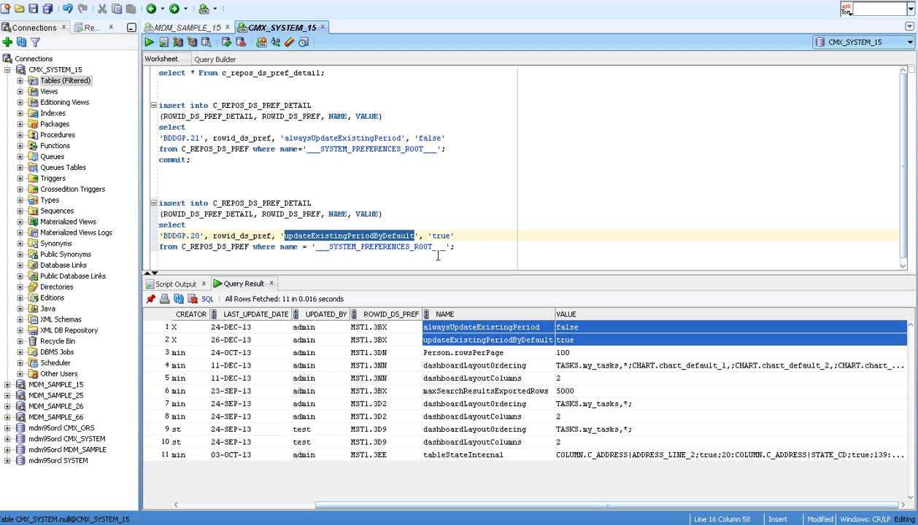
{"action": "double_click", "coordinate": [441, 236]}
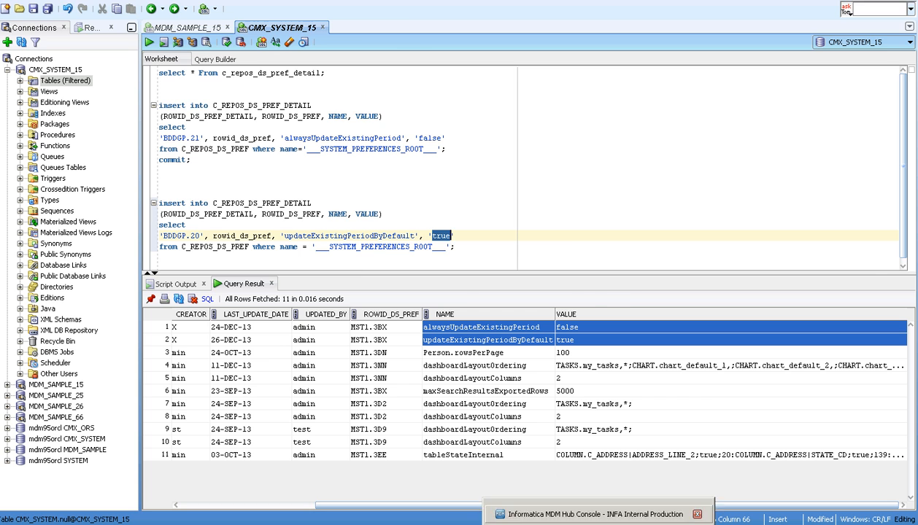
Switch to the Informatica MDM Hub Console and examine the Party base object's timeline and state management settings in its basic and advanced properties
{"action": "left_click", "coordinate": [588, 514]}
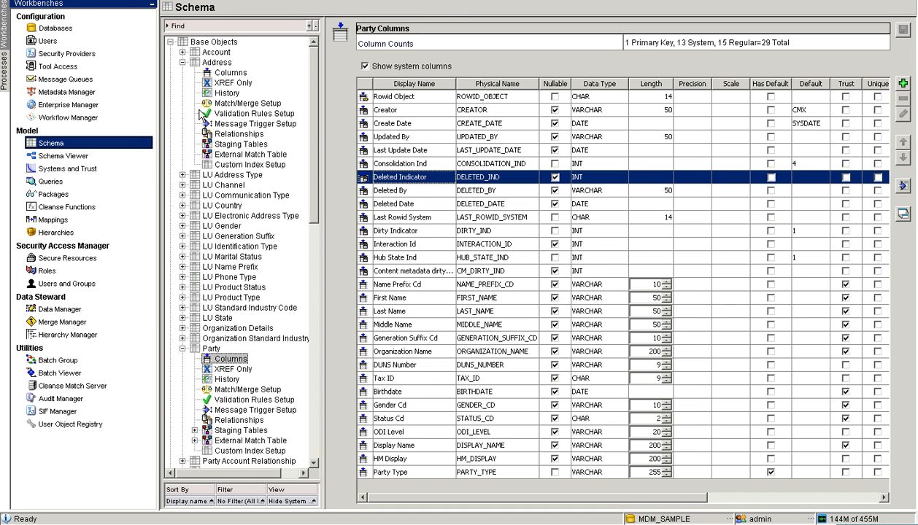
{"action": "left_click", "coordinate": [216, 349]}
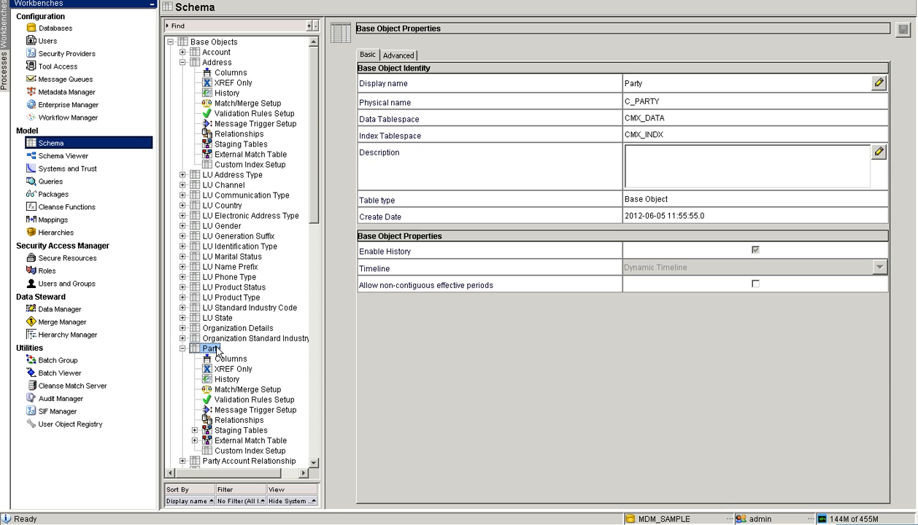
{"action": "left_click", "coordinate": [397, 56]}
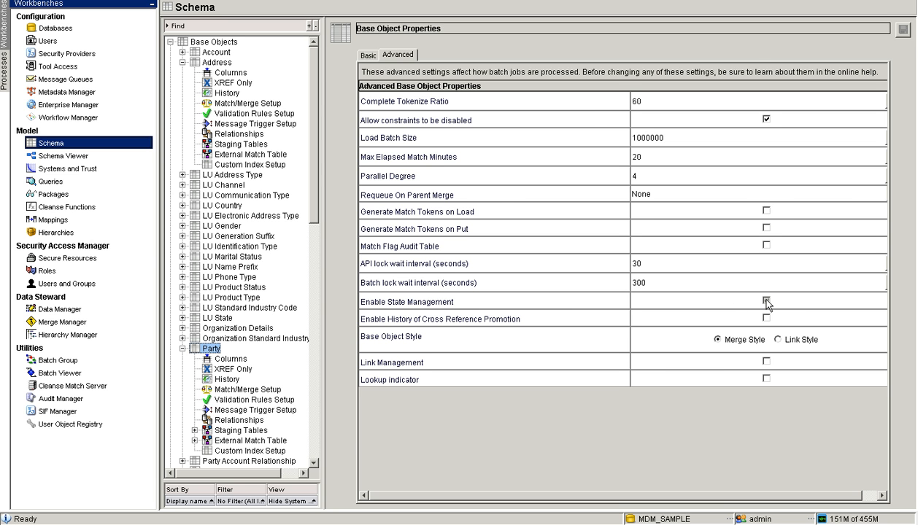
{"action": "left_click", "coordinate": [368, 56]}
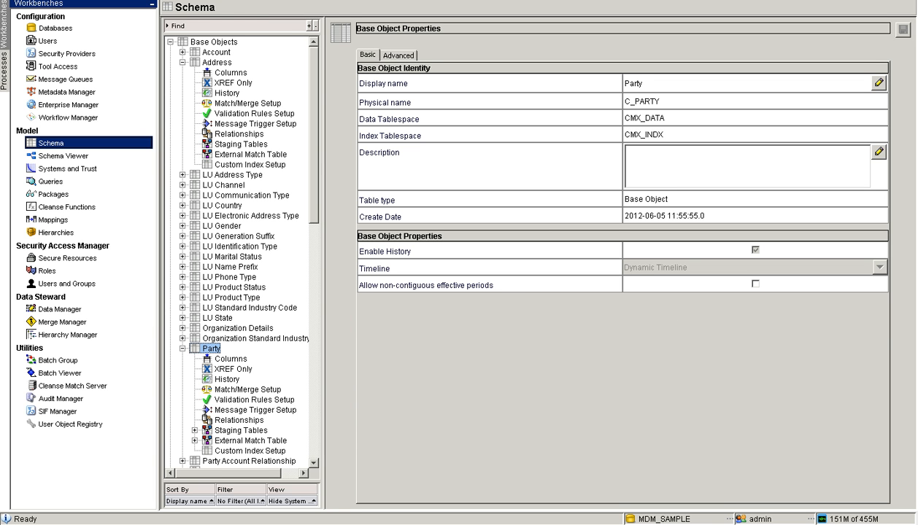
Check the Admin system in Systems and Trust, and the application source system of MDM_sample_Works in the Informatica Data Director configuration window
{"action": "left_click", "coordinate": [55, 170]}
{"action": "left_click", "coordinate": [445, 524]}
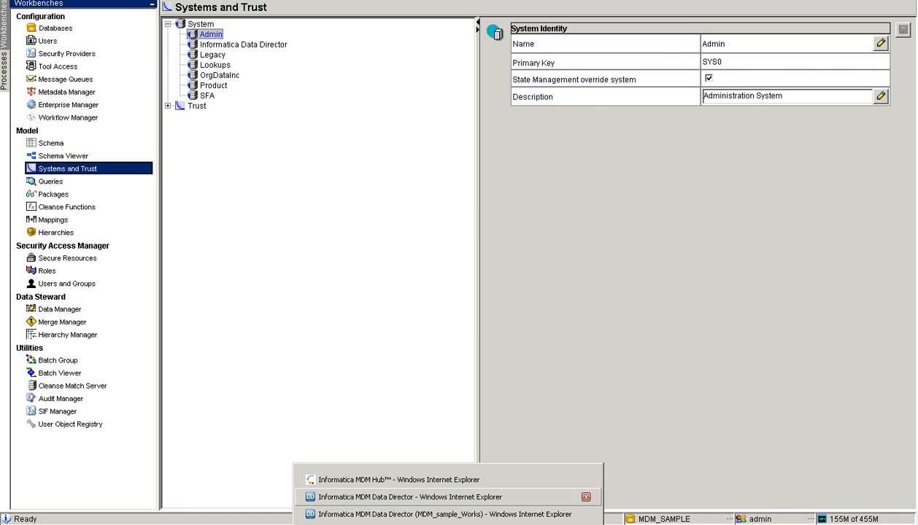
{"action": "left_click", "coordinate": [403, 497]}
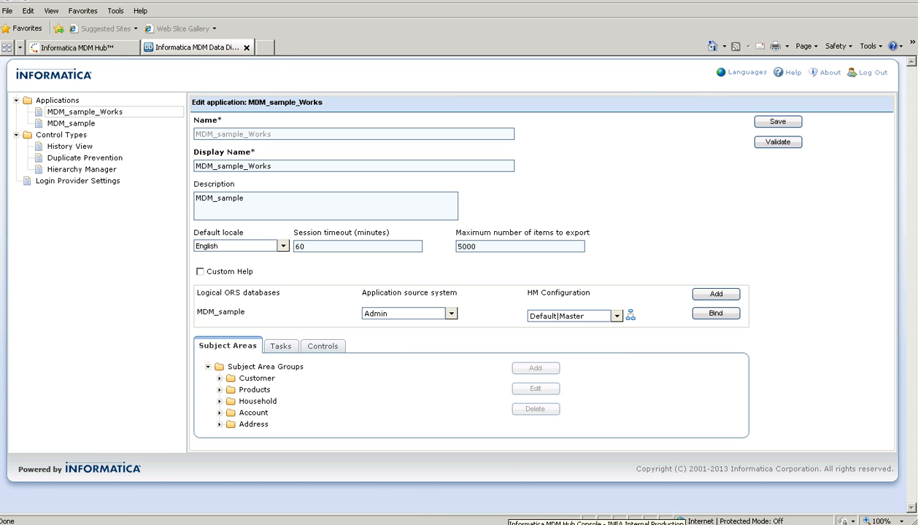
Return to the MDM Hub Console and review the Super User role's resource privileges for base objects, relationship types, packages and custom resources
{"action": "left_click", "coordinate": [512, 524]}
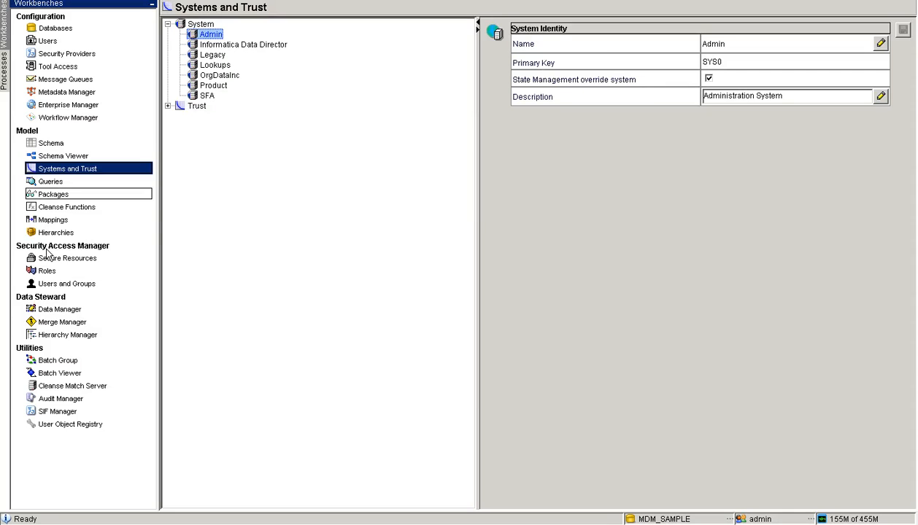
{"action": "left_click", "coordinate": [48, 271]}
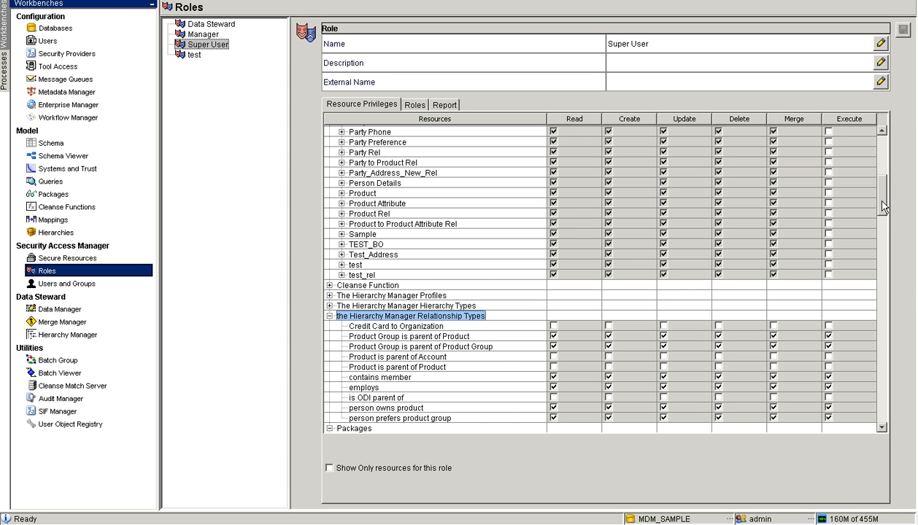
{"action": "left_click_drag", "start_coordinate": [883, 191], "coordinate": [880, 240]}
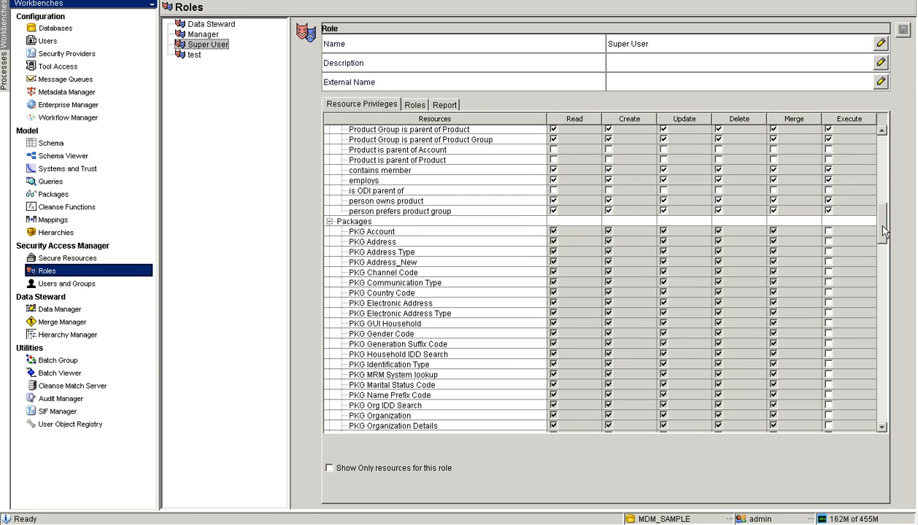
{"action": "left_click_drag", "start_coordinate": [884, 232], "coordinate": [882, 334]}
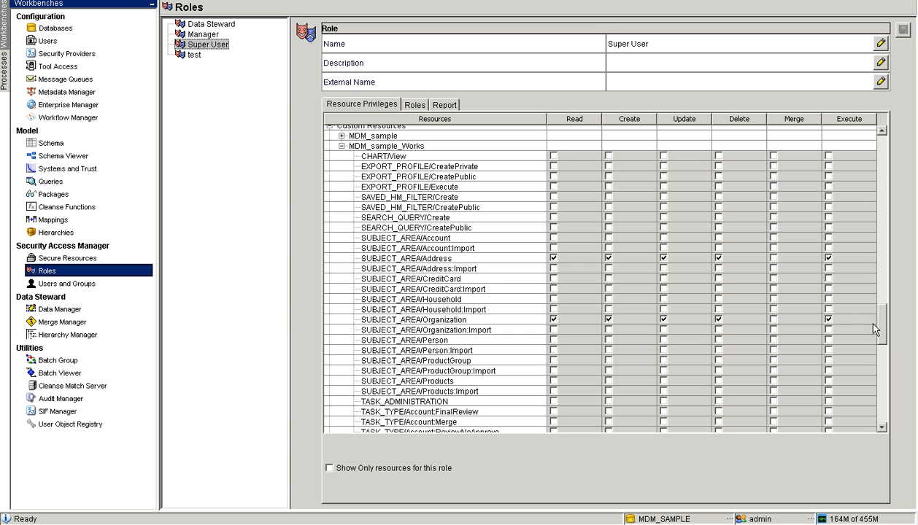
{"action": "left_click_drag", "start_coordinate": [881, 335], "coordinate": [880, 285]}
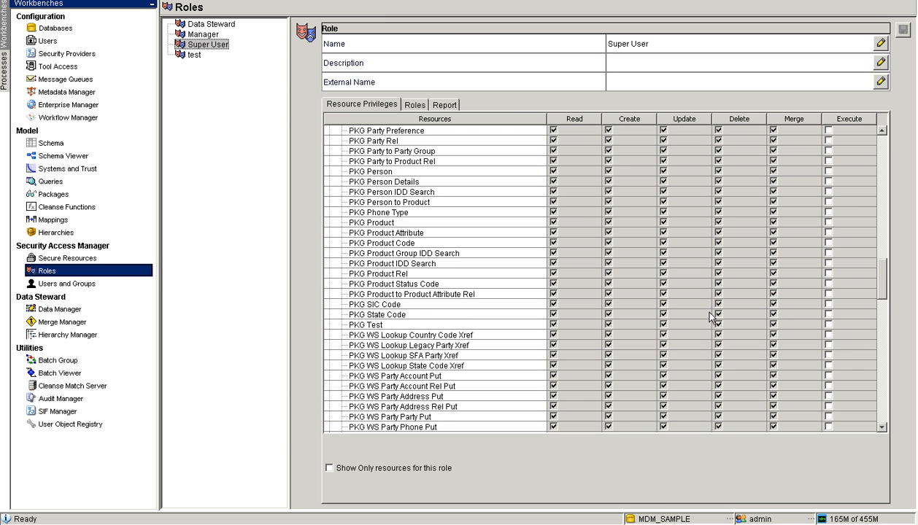
{"action": "left_click_drag", "start_coordinate": [881, 284], "coordinate": [861, 188]}
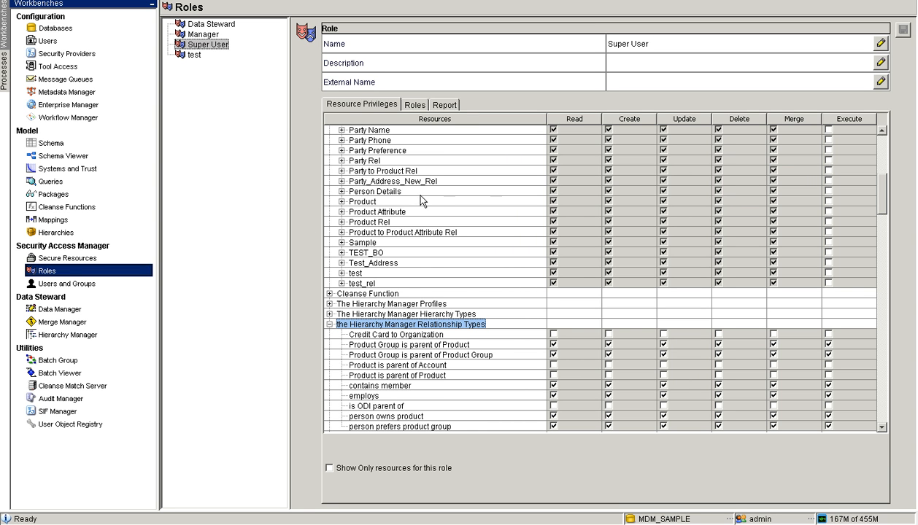
Open the Party base object's columns in Schema and examine the Putable setting of the Deleted Indicator column
{"action": "left_click", "coordinate": [81, 143]}
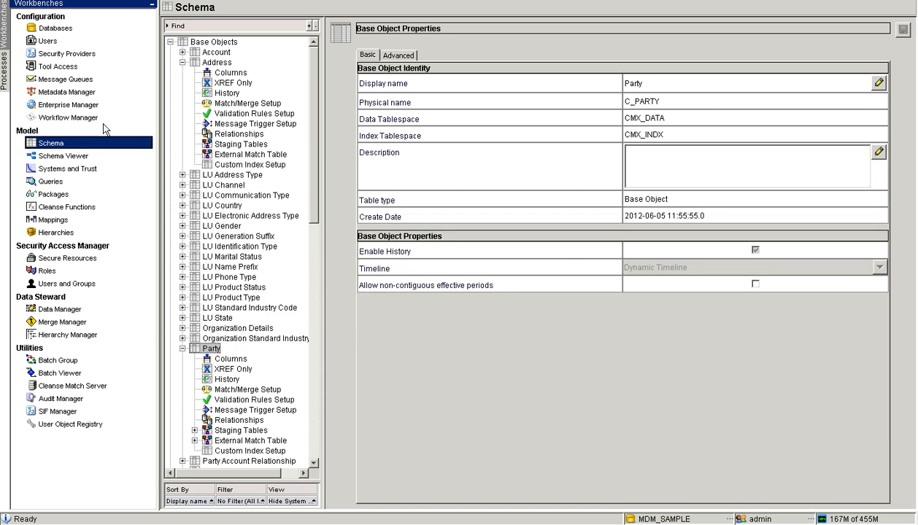
{"action": "left_click", "coordinate": [228, 359]}
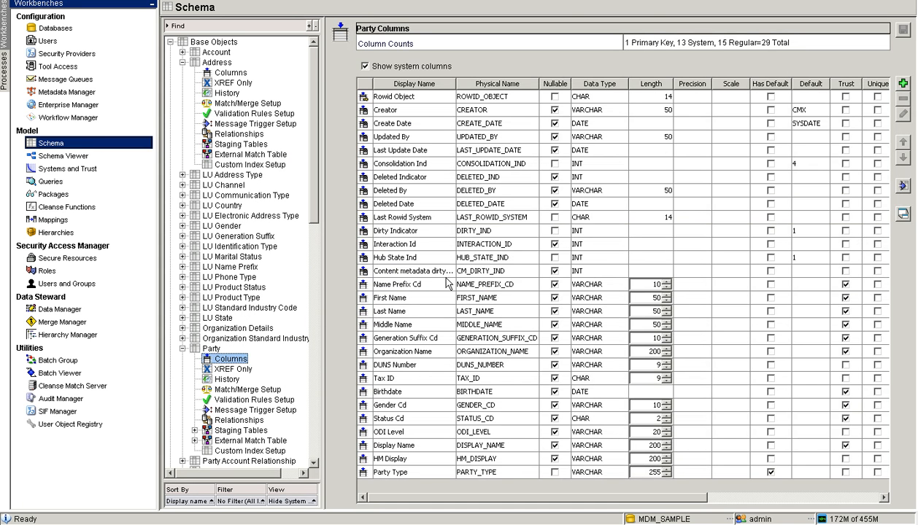
{"action": "left_click", "coordinate": [413, 178]}
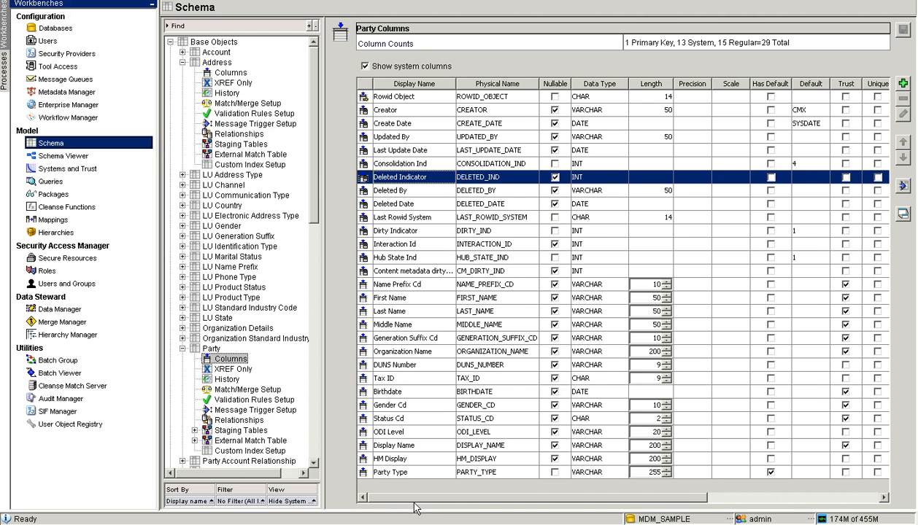
{"action": "left_click_drag", "start_coordinate": [411, 500], "coordinate": [639, 503]}
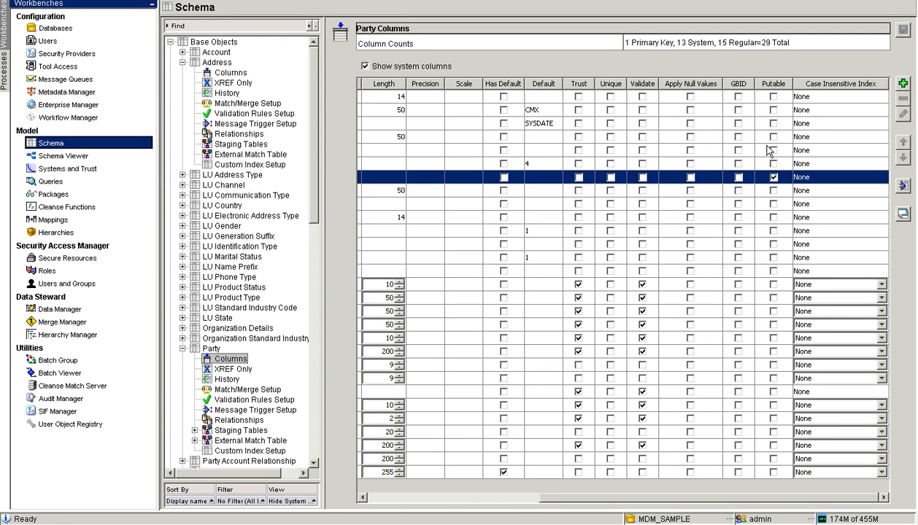
{"action": "left_click", "coordinate": [774, 178]}
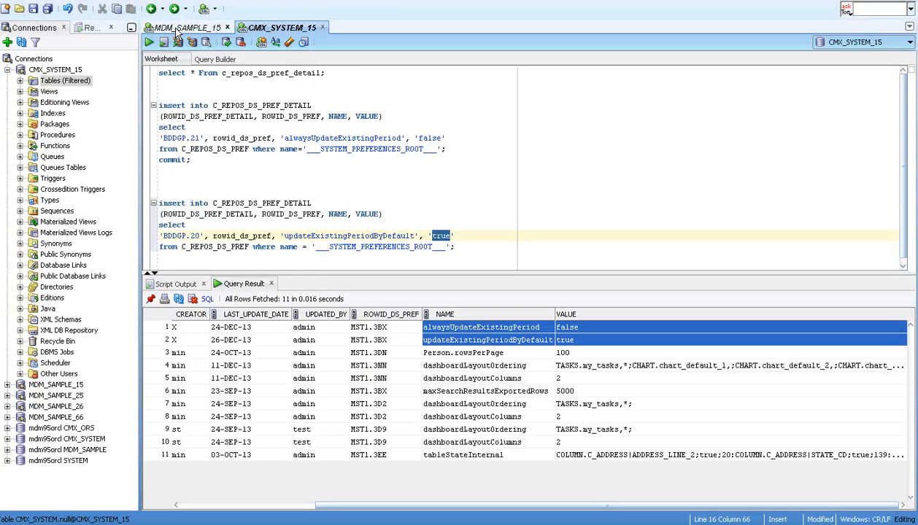
Run the c_party and c_party_xref queries for rowid_object 2109 on the MDM_SAMPLE_15 connection
{"action": "left_click", "coordinate": [193, 29]}
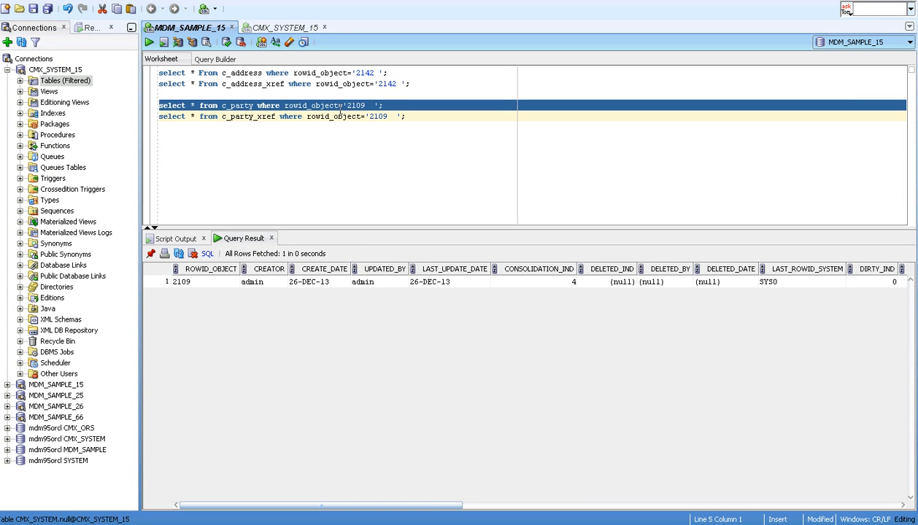
{"action": "key", "text": "ctrl+Return"}
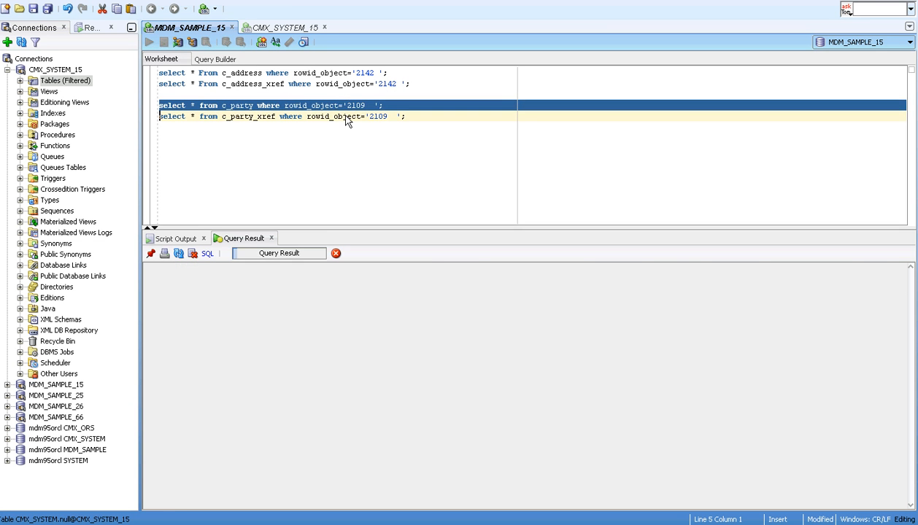
{"action": "left_click", "coordinate": [344, 117]}
{"action": "key", "text": "ctrl+Return"}
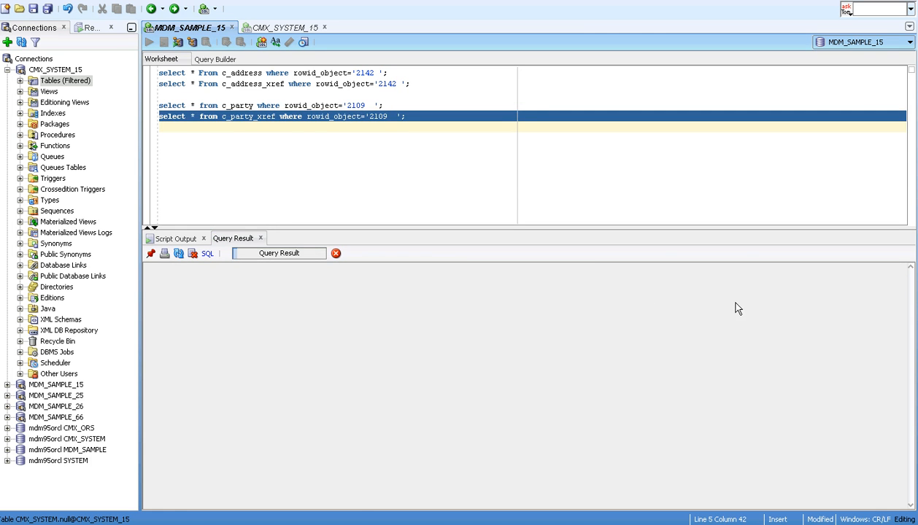
Inspect the PERIOD_START_DATE and PERIOD_END_DATE columns in the c_party_xref query result
{"action": "left_click", "coordinate": [711, 285]}
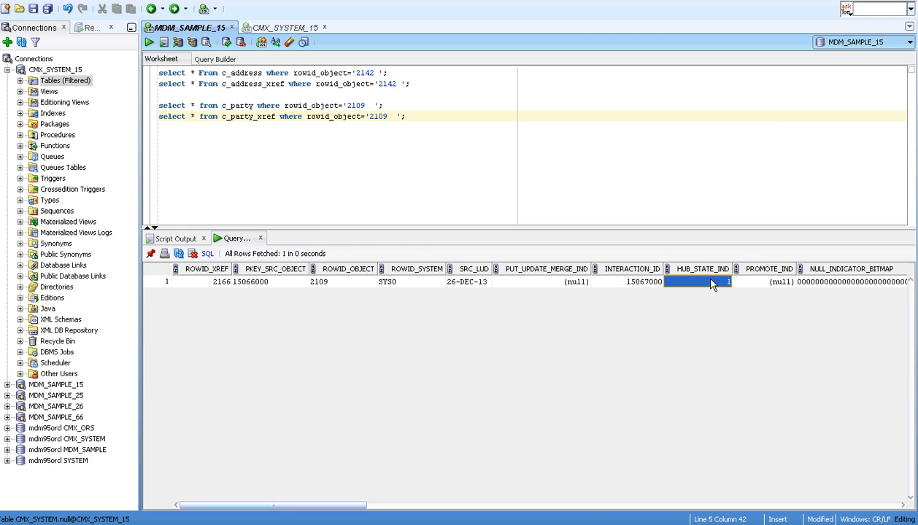
{"action": "key", "text": "Right"}
{"action": "key", "text": "Right"}
{"action": "key", "text": "Right"}
{"action": "key", "text": "Right"}
{"action": "key", "text": "Right"}
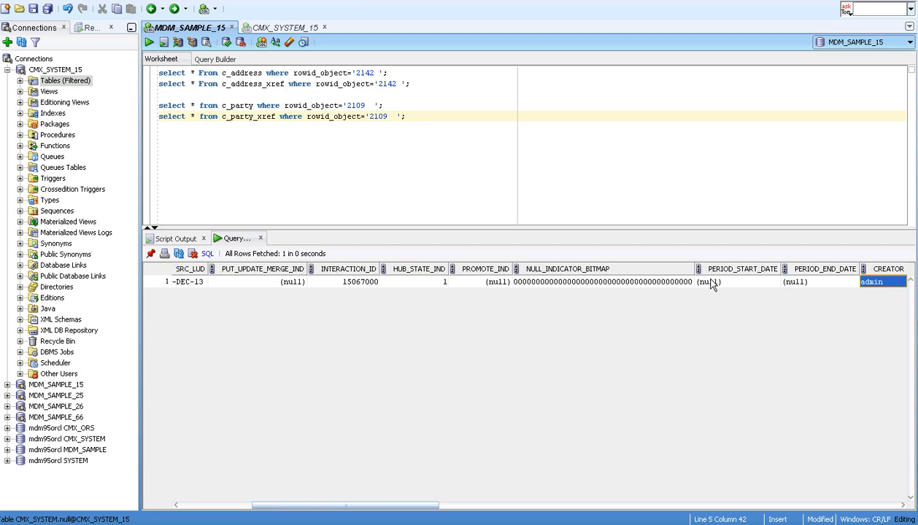
{"action": "key", "text": "Left"}
{"action": "key", "text": "Left"}
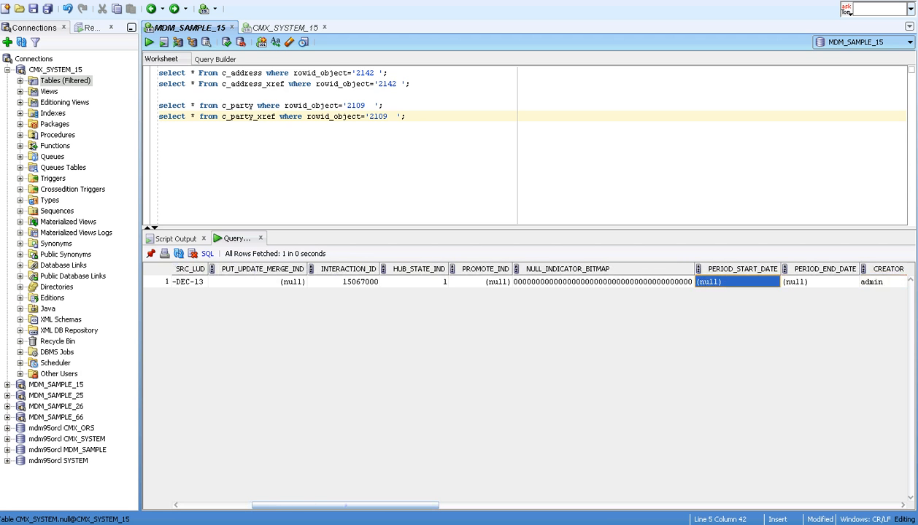
Switch to the MDM_sample_Works Data Director window and change the organization's display name to INFORMATICA, applying the edit
{"action": "left_click", "coordinate": [448, 515]}
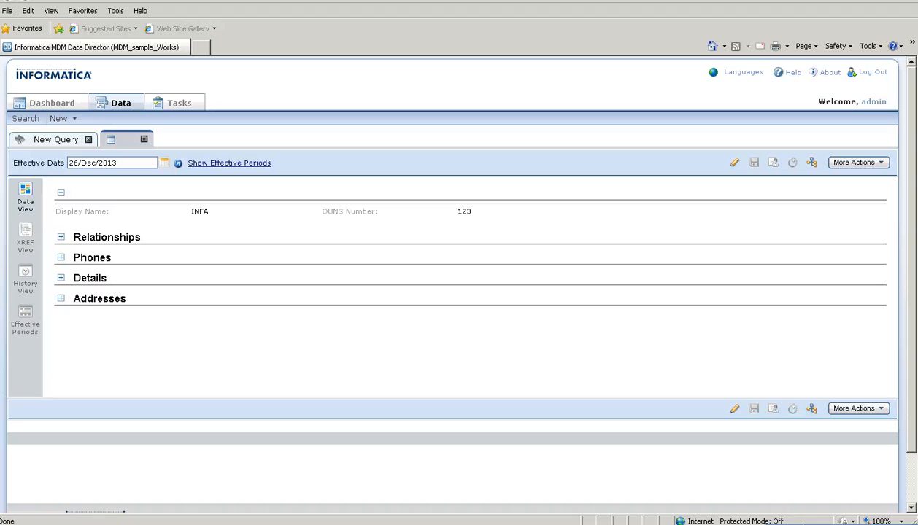
{"action": "left_click", "coordinate": [734, 162]}
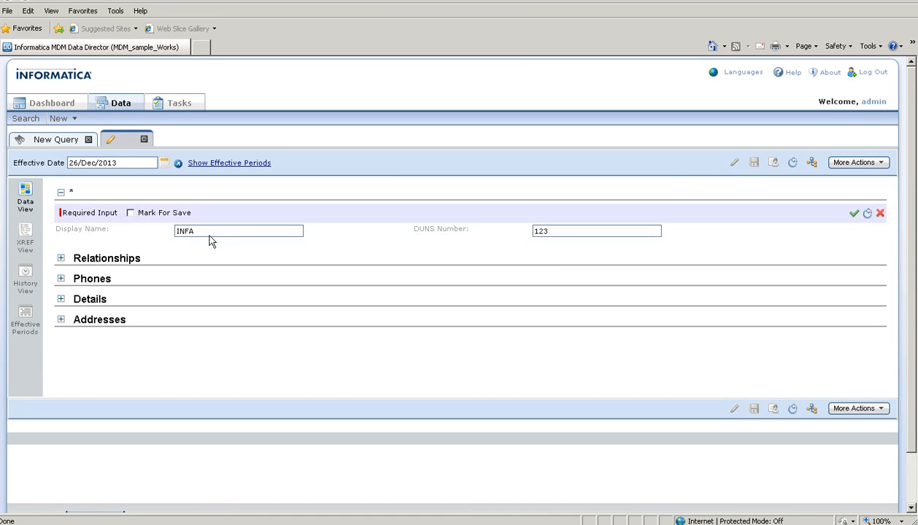
{"action": "key", "text": "BackSpace"}
{"action": "type", "text": "ORMATICA"}
{"action": "left_click", "coordinate": [852, 214]}
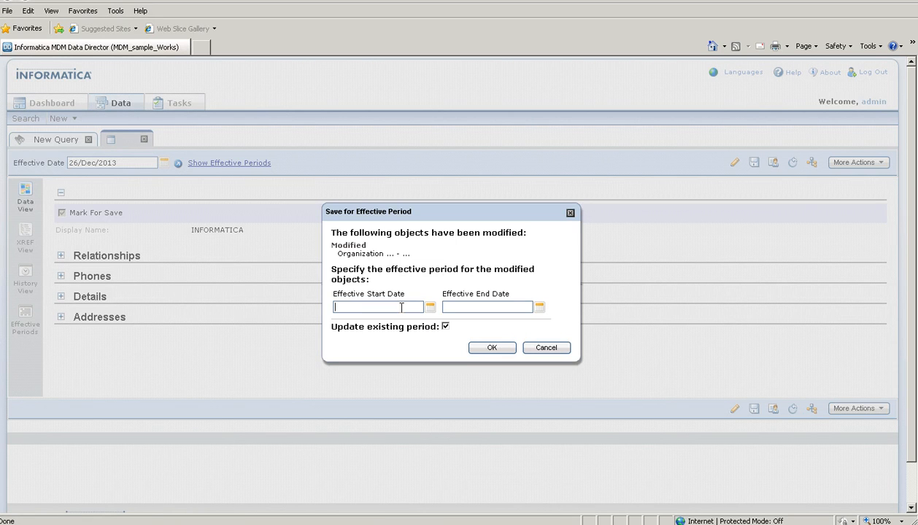
Save the modified organization for the effective period 1/Jan/2013 to 31/Dec/2013, toggling the Update existing period option before confirming
{"action": "type", "text": "1/"}
{"action": "type", "text": "Jan/2013"}
{"action": "type", "text": "31"}
{"action": "type", "text": "/Dec/2013"}
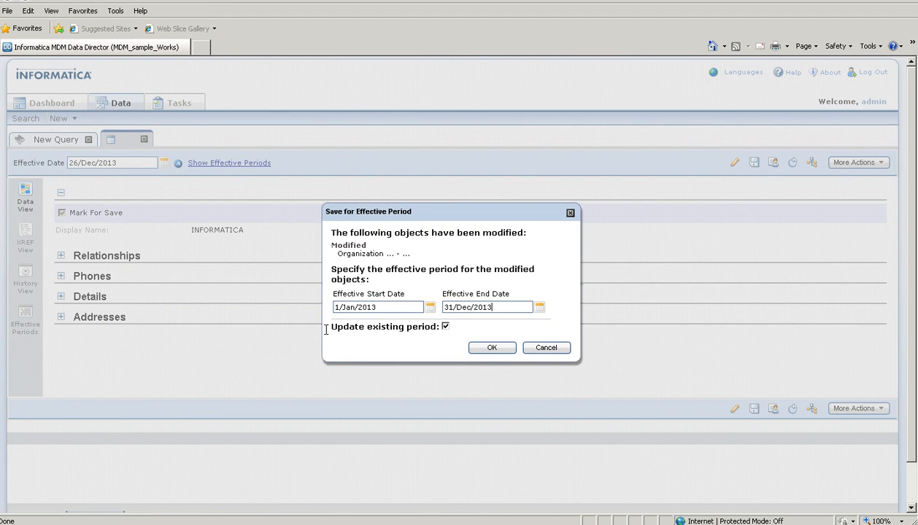
{"action": "left_click_drag", "start_coordinate": [328, 329], "coordinate": [460, 329]}
{"action": "left_click", "coordinate": [476, 347]}
{"action": "left_click", "coordinate": [446, 326]}
{"action": "left_click", "coordinate": [492, 348]}
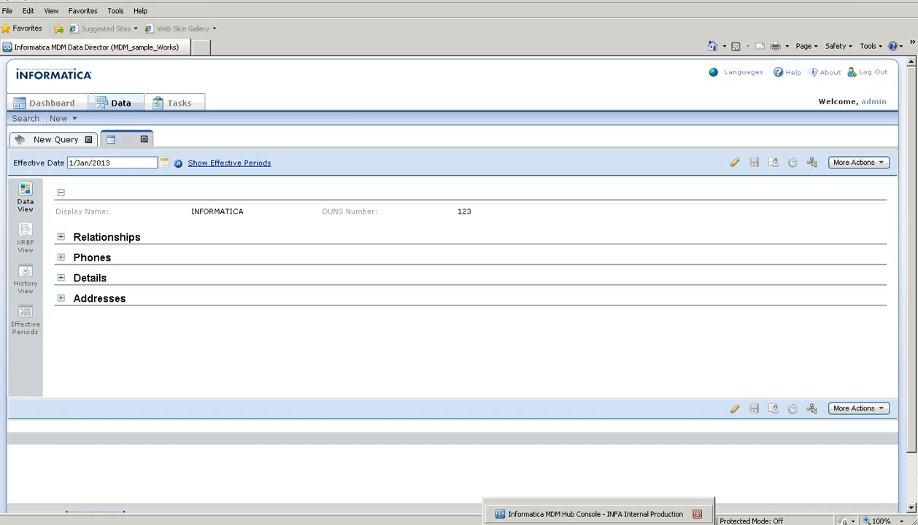
Switch to SQL Developer and rerun the c_party_xref query for rowid_object 2109 on the MDM_SAMPLE_15 connection
{"action": "left_click", "coordinate": [597, 523]}
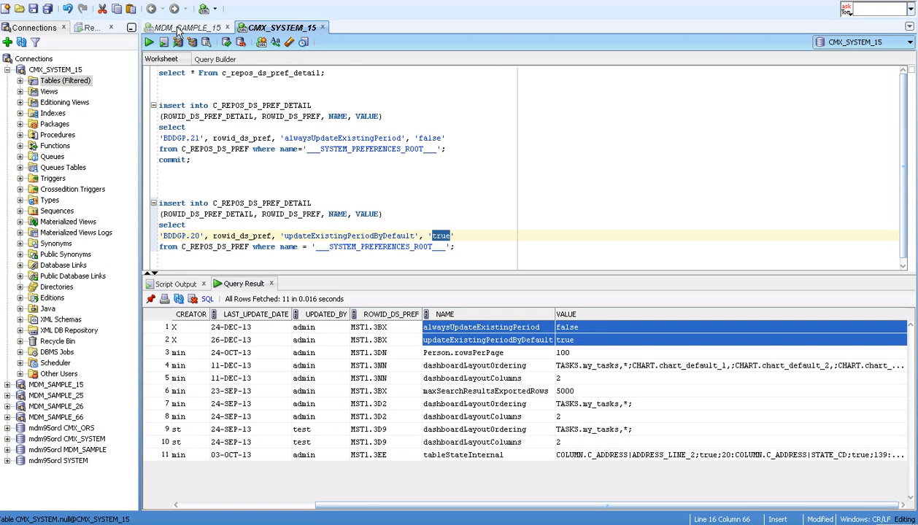
{"action": "left_click", "coordinate": [181, 29]}
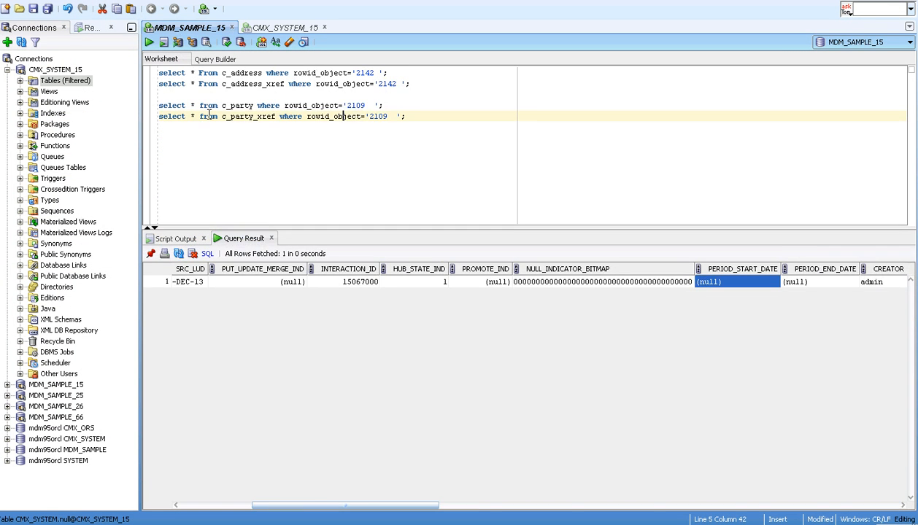
{"action": "triple_click", "coordinate": [208, 116]}
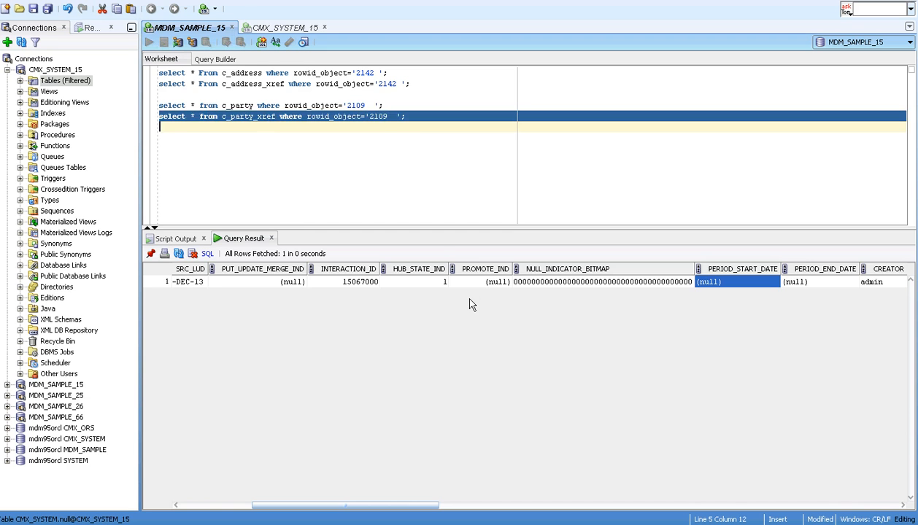
Examine the HUB_STATE_IND, PERIOD_START_DATE and PERIOD_END_DATE columns for all cross-reference rows of rowid_object 2109
{"action": "left_click", "coordinate": [712, 296]}
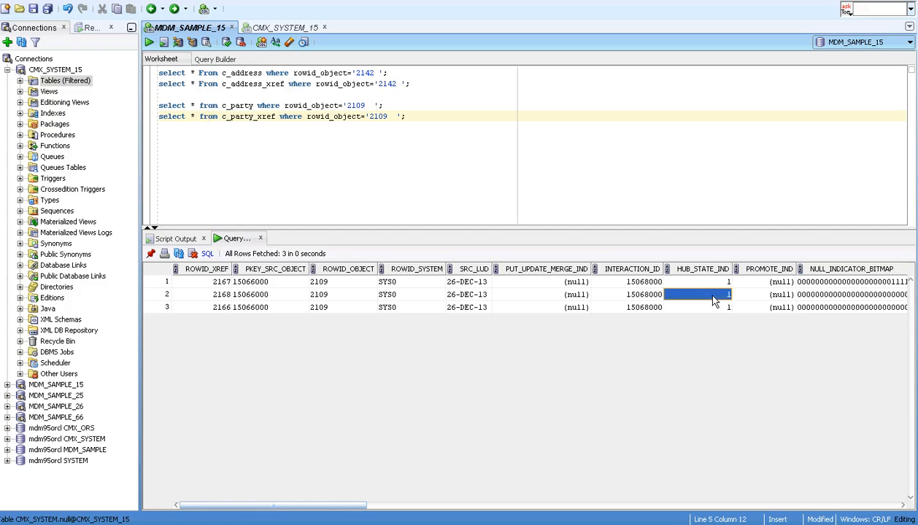
{"action": "key", "text": "Up"}
{"action": "key", "text": "Down"}
{"action": "key", "text": "Down"}
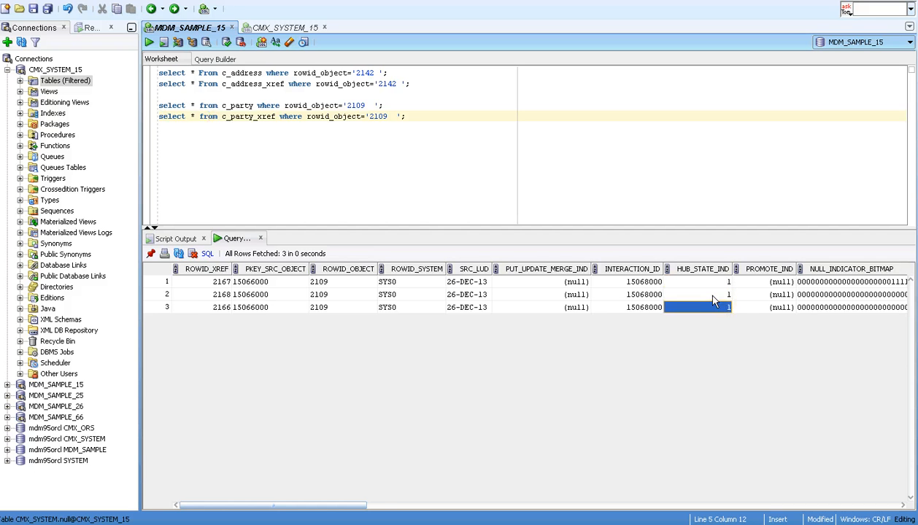
{"action": "key", "text": "Right"}
{"action": "key", "text": "Right"}
{"action": "key", "text": "Right"}
{"action": "key", "text": "Right"}
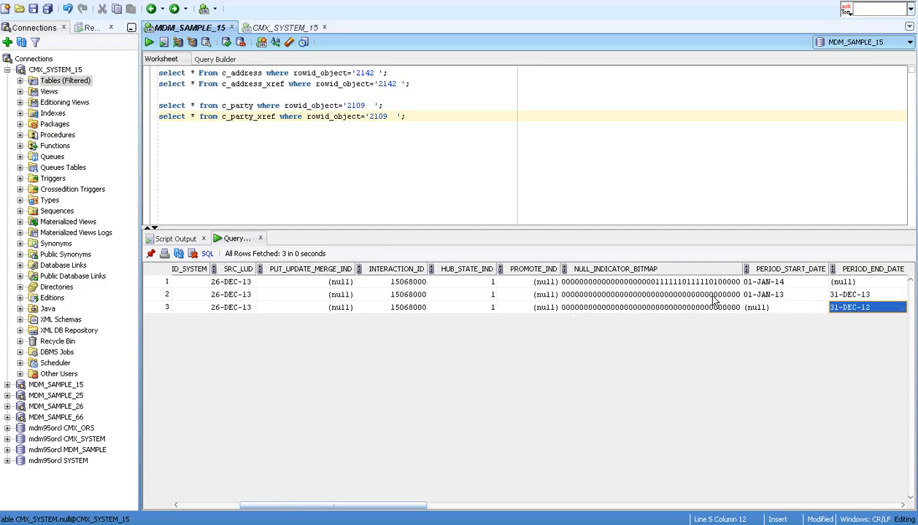
{"action": "key", "text": "Right"}
{"action": "left_click", "coordinate": [707, 281]}
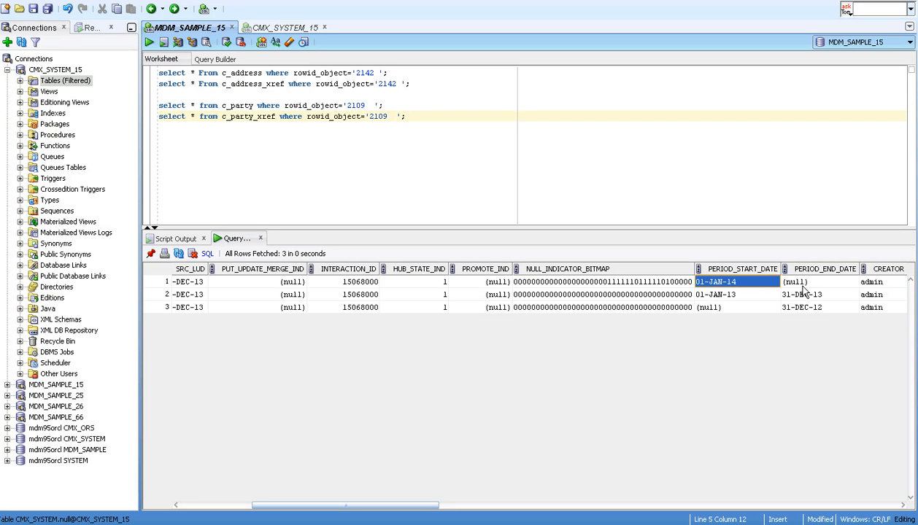
{"action": "left_click_drag", "start_coordinate": [803, 292], "coordinate": [815, 314]}
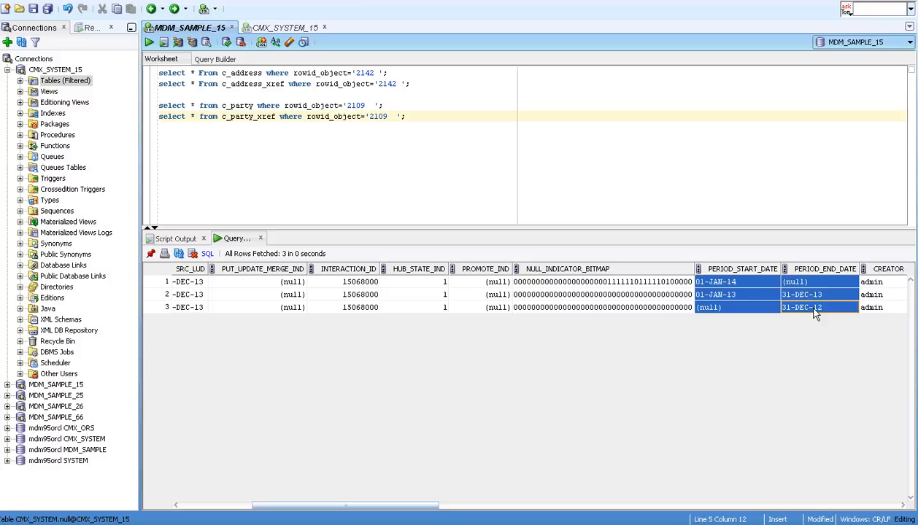
Compare the start and end dates of the individual effective periods, row by row, for rowid_object 2109
{"action": "key", "text": "Up"}
{"action": "key", "text": "Left"}
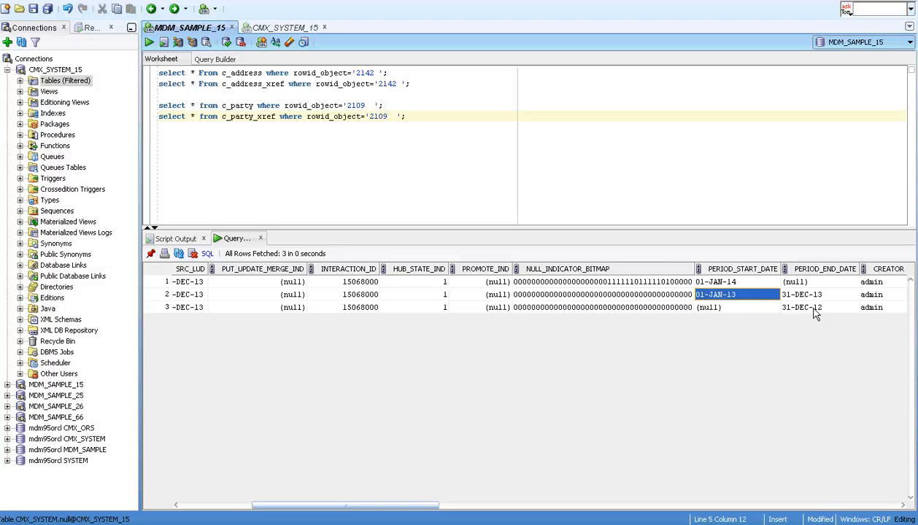
{"action": "key", "text": "Right"}
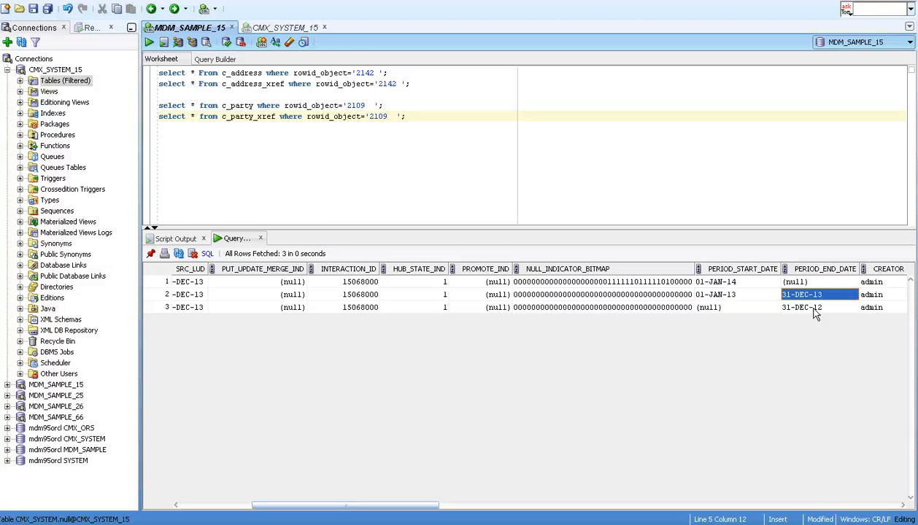
{"action": "key", "text": "Up"}
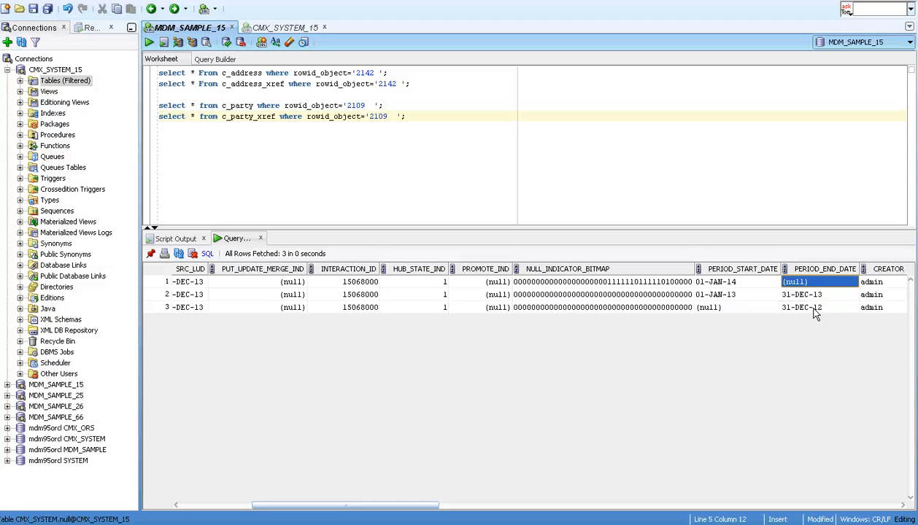
{"action": "key", "text": "Left"}
{"action": "key", "text": "Down"}
{"action": "key", "text": "Down"}
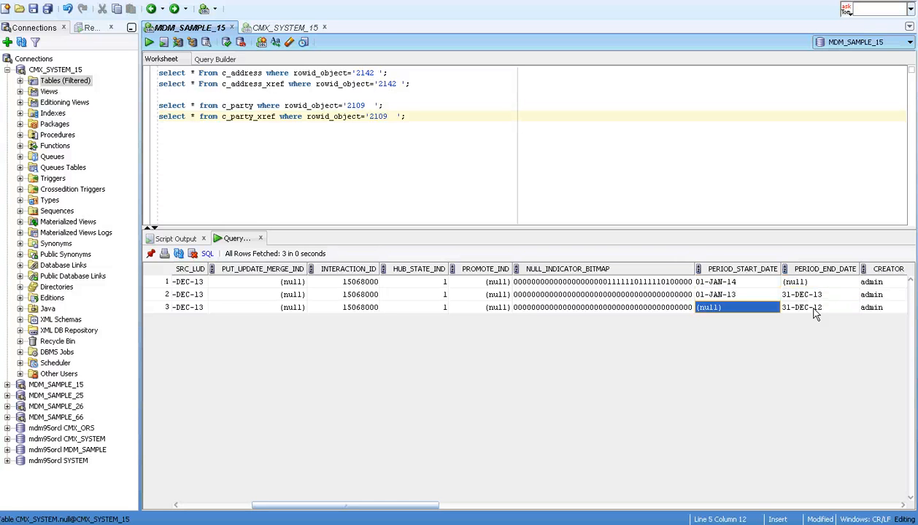
{"action": "key", "text": "Right"}
{"action": "key", "text": "Up"}
{"action": "key", "text": "Up"}
{"action": "key", "text": "Left"}
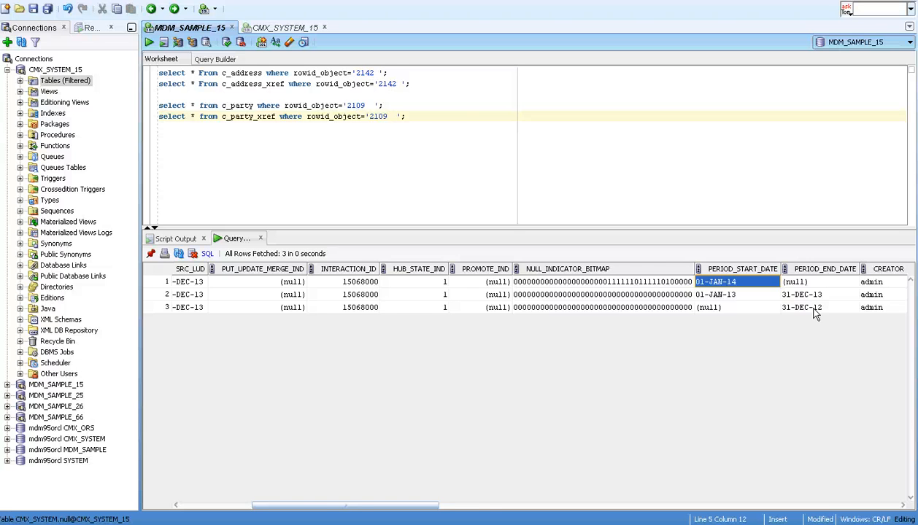
Inspect the period start date, period end date and HUB_STATE_IND in the c_party_xref result for rowid_object 2110
{"action": "key", "text": "Right"}
{"action": "key", "text": "Right"}
{"action": "key", "text": "Right"}
{"action": "key", "text": "Right"}
{"action": "key", "text": "Right"}
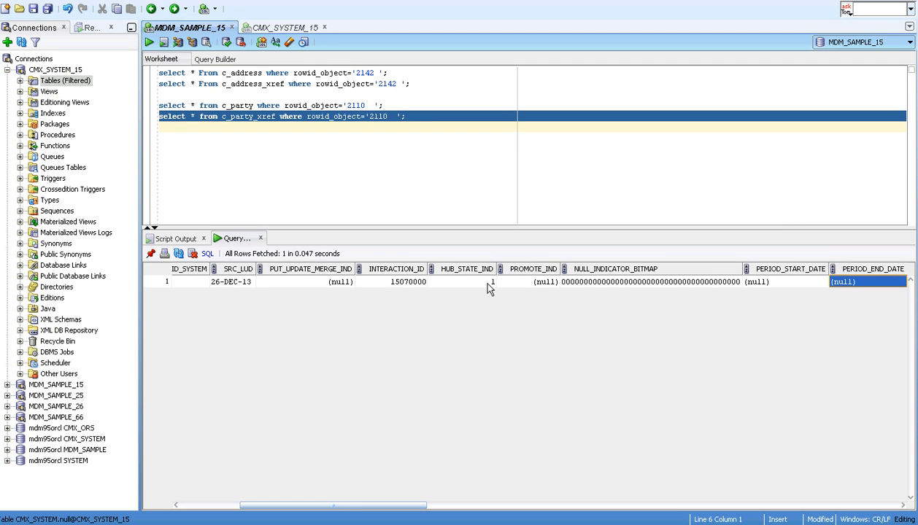
{"action": "left_click", "coordinate": [775, 283]}
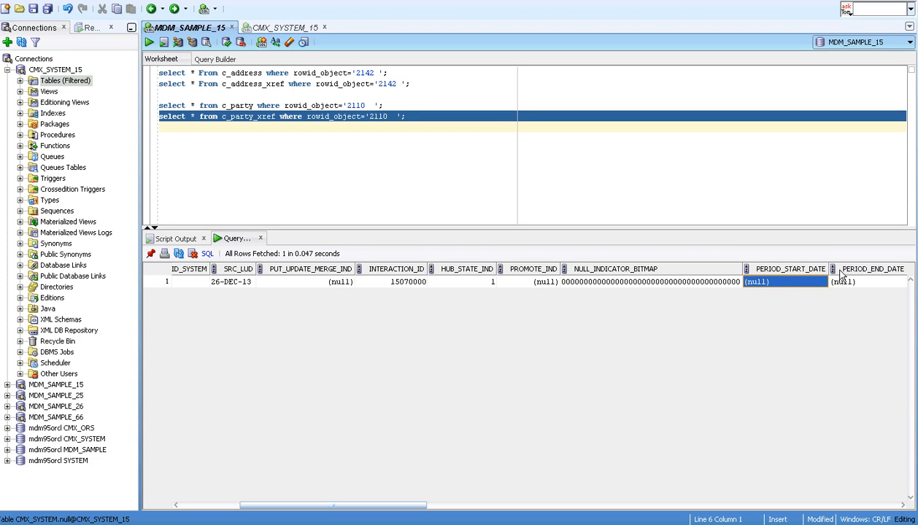
{"action": "left_click", "coordinate": [845, 288]}
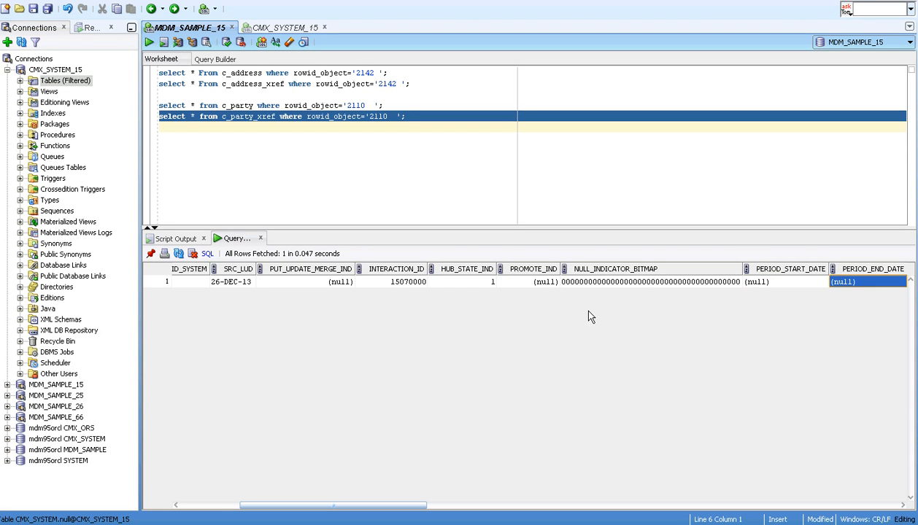
{"action": "left_click", "coordinate": [474, 282]}
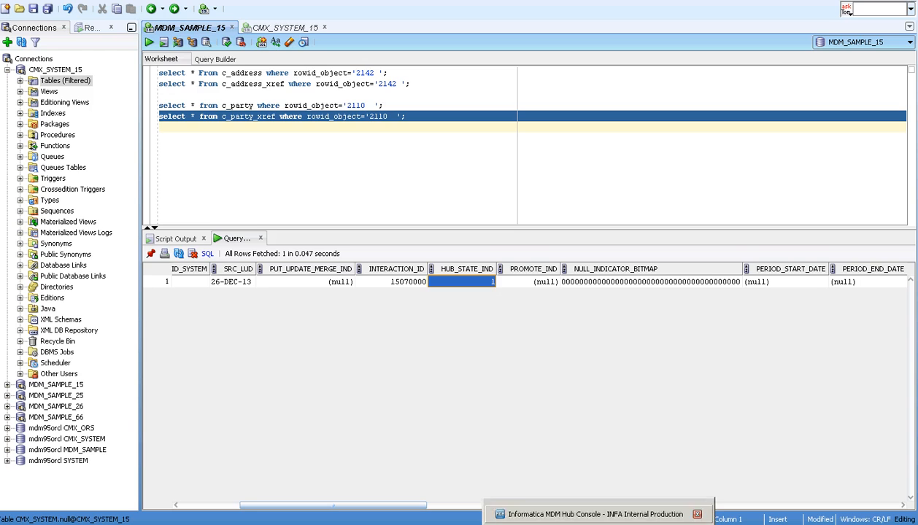
Switch to the MDM_sample_Works Data Director window and change the INFA organization's display name to INFORMATICA, applying the edit
{"action": "left_click", "coordinate": [588, 508]}
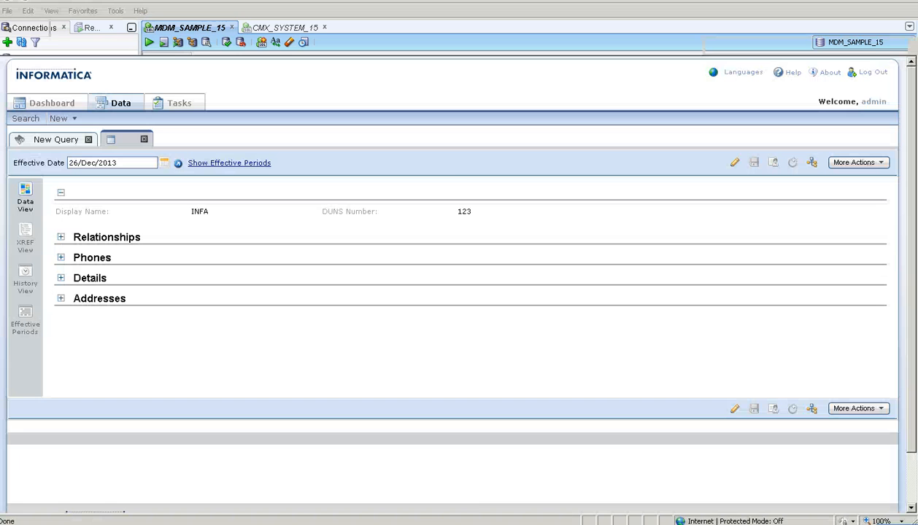
{"action": "left_click", "coordinate": [734, 162]}
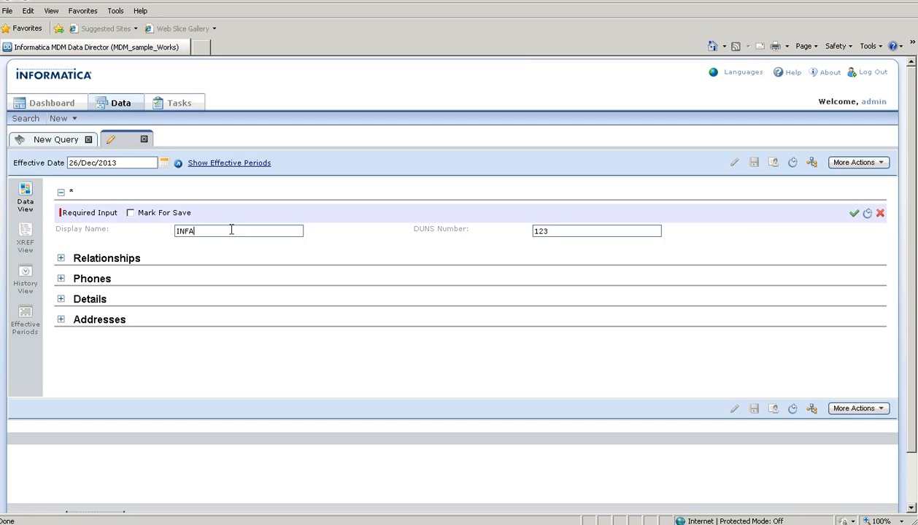
{"action": "key", "text": "BackSpace"}
{"action": "type", "text": "ORMATICA"}
{"action": "left_click", "coordinate": [854, 215]}
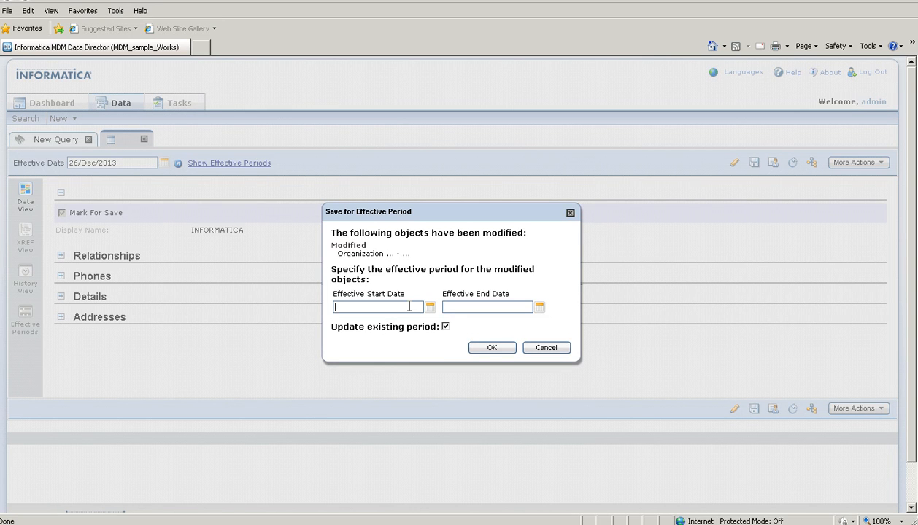
Save the modified organization for the effective period 1/Jan/2013 to 31/Dec/2013 with Update existing period enabled
{"action": "type", "text": "1/Ja"}
{"action": "type", "text": "n/2013"}
{"action": "type", "text": "31/Dec/2013"}
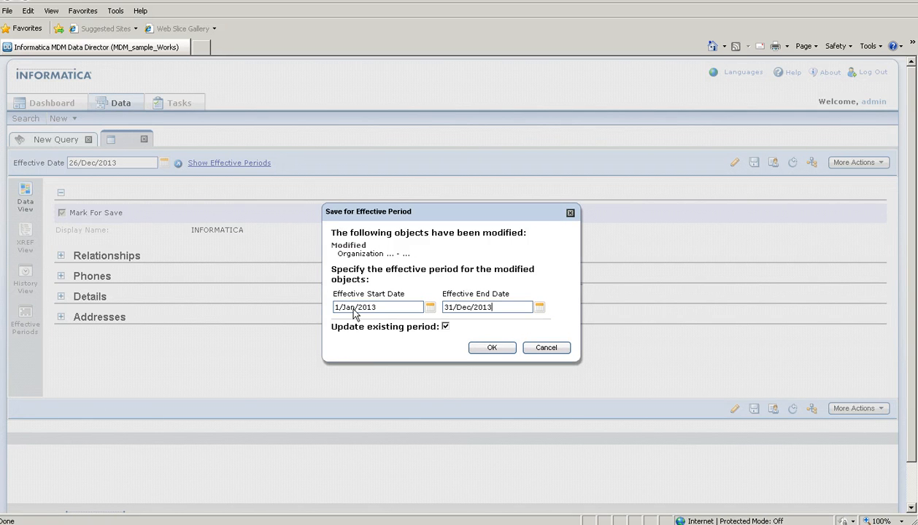
{"action": "left_click", "coordinate": [481, 348]}
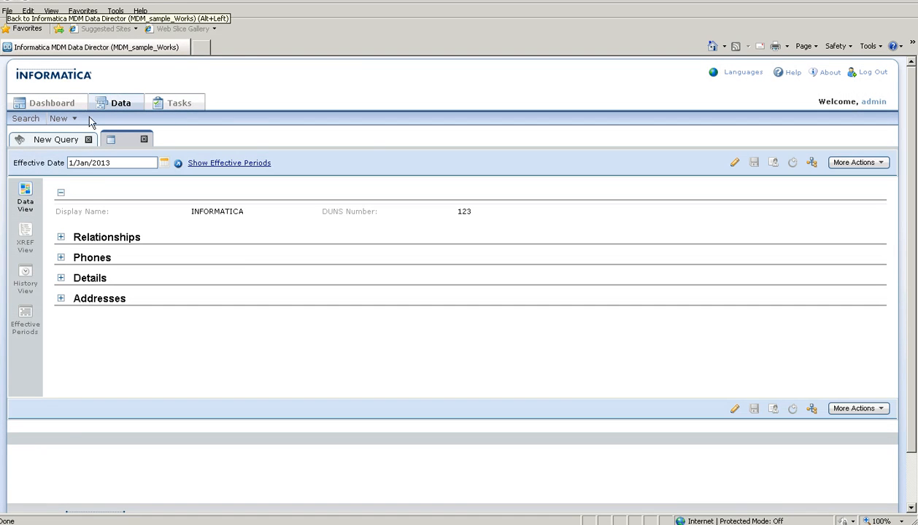
Switch back to SQL Developer and rerun the c_party_xref query for rowid_object 2110
{"action": "key", "text": "alt+Tab"}
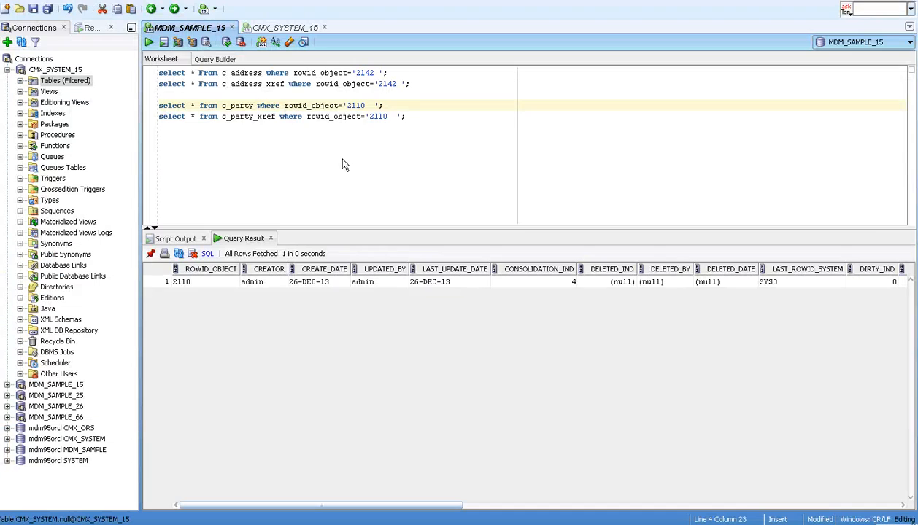
{"action": "left_click", "coordinate": [318, 117]}
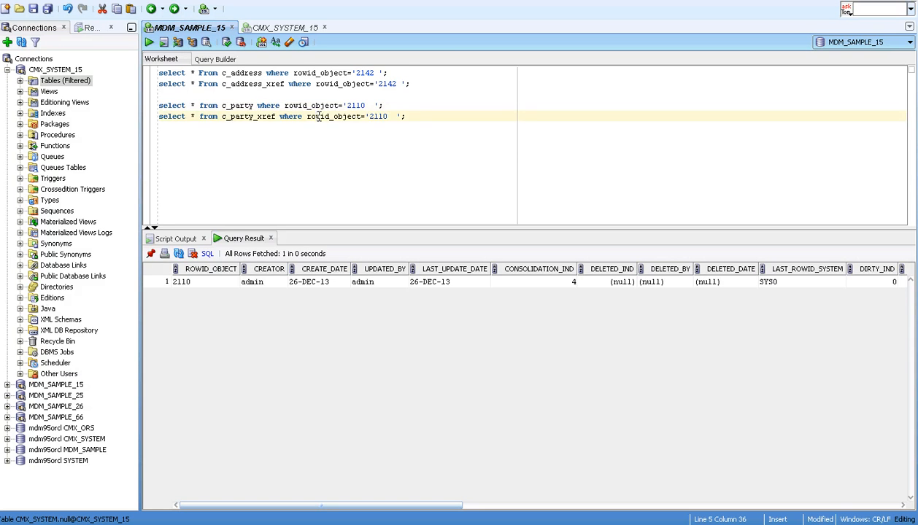
{"action": "key", "text": "ctrl+Return"}
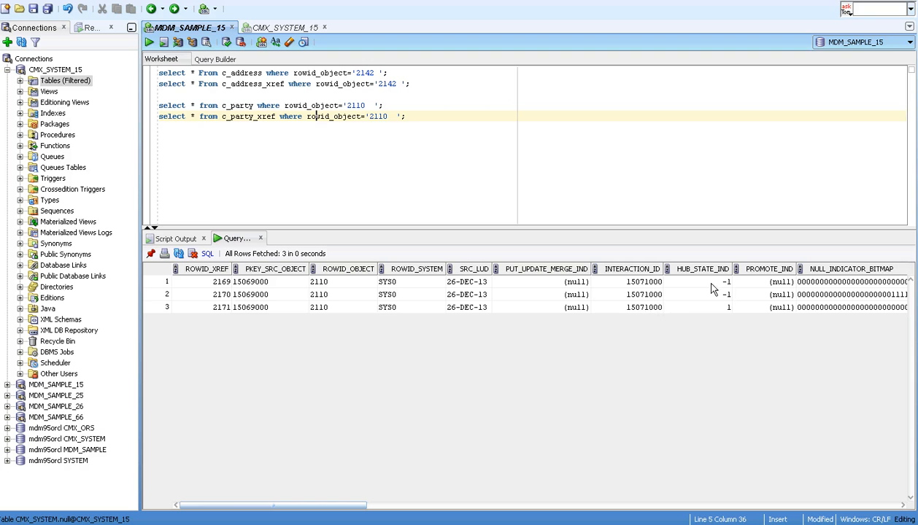
Compare HUB_STATE_IND across the cross-reference rows of rowid_object 2110 and examine the third row's period start and end dates
{"action": "left_click_drag", "start_coordinate": [704, 283], "coordinate": [716, 301]}
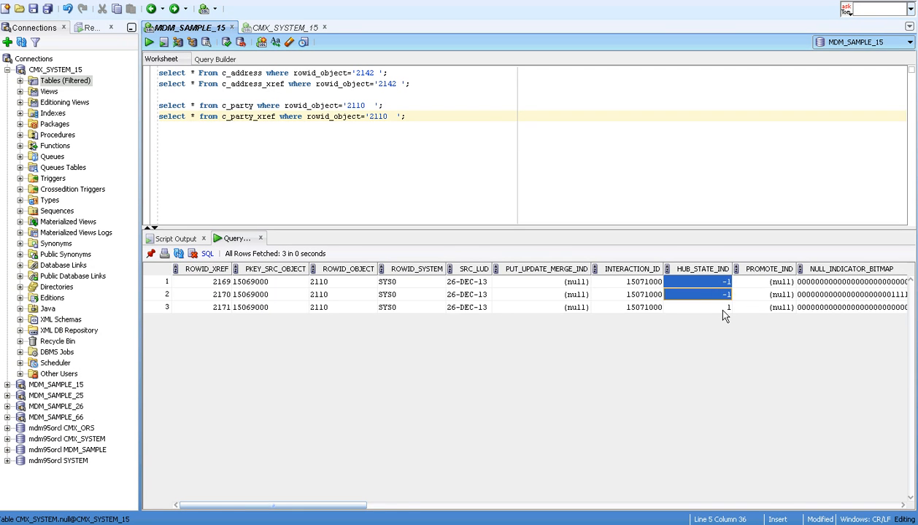
{"action": "left_click", "coordinate": [722, 308]}
{"action": "key", "text": "Right"}
{"action": "key", "text": "Right"}
{"action": "key", "text": "Right"}
{"action": "key", "text": "Right"}
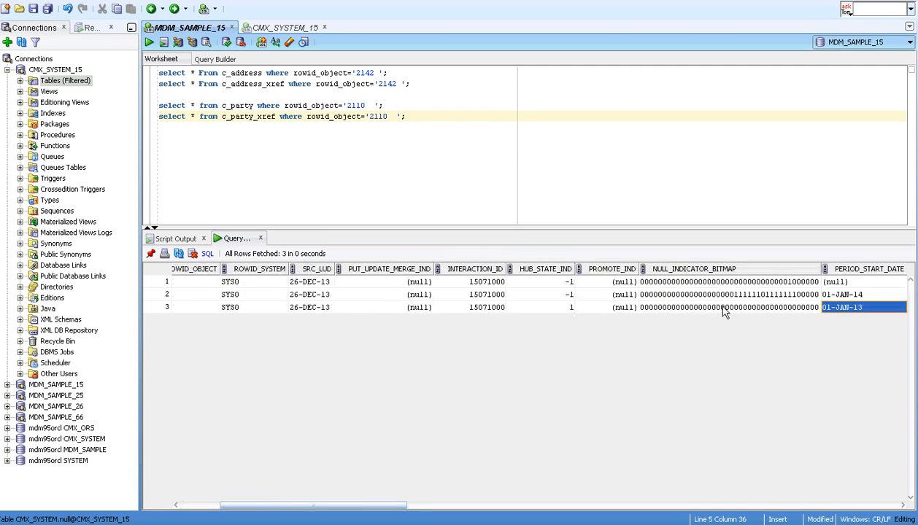
{"action": "key", "text": "Right"}
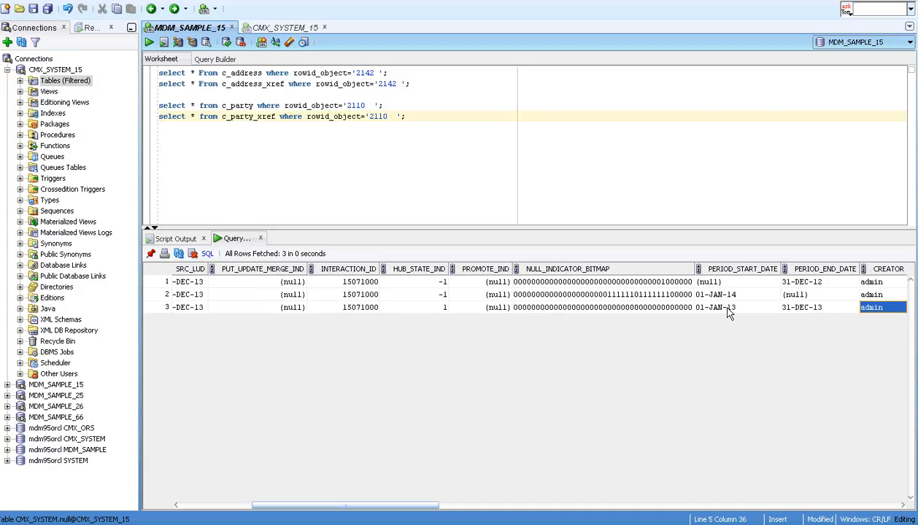
{"action": "left_click", "coordinate": [718, 307]}
{"action": "left_click", "coordinate": [815, 311], "text": "shift"}
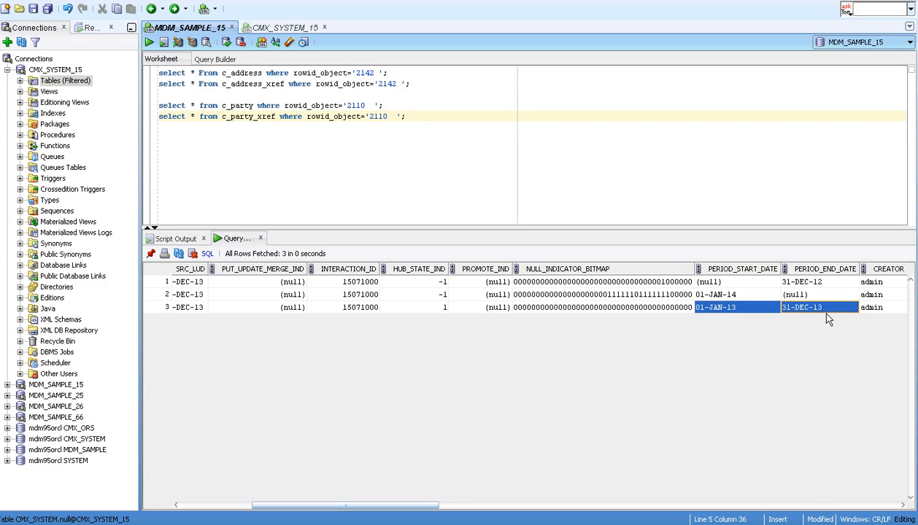
Review the third row from HUB_STATE_IND through LAST_UPDATE_DATE and examine the period dates of the first two rows
{"action": "left_click", "coordinate": [432, 310]}
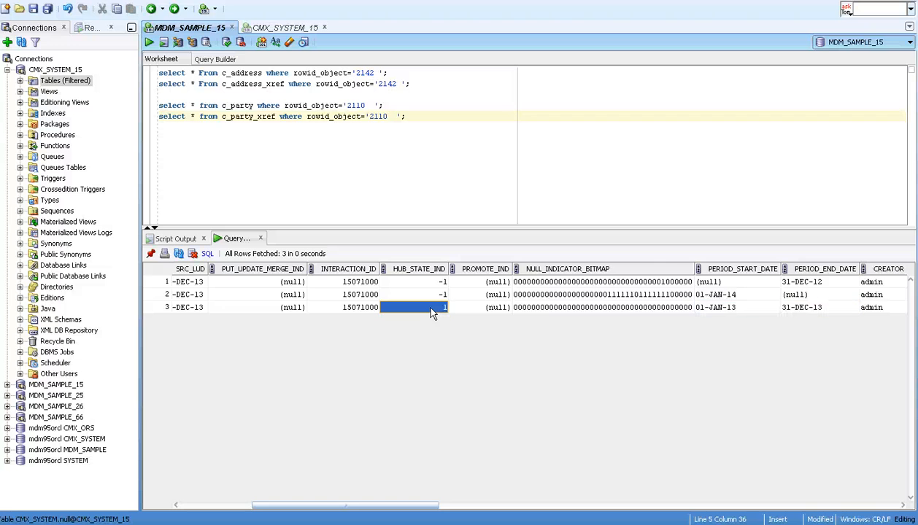
{"action": "key", "text": "Right"}
{"action": "key", "text": "Right"}
{"action": "key", "text": "Right"}
{"action": "key", "text": "Right"}
{"action": "key", "text": "Right"}
{"action": "key", "text": "Right"}
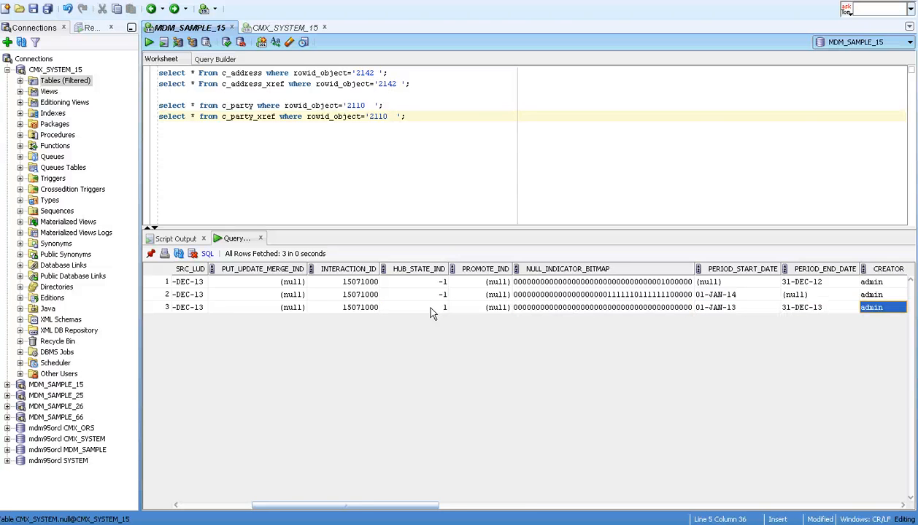
{"action": "key", "text": "Right"}
{"action": "key", "text": "Right"}
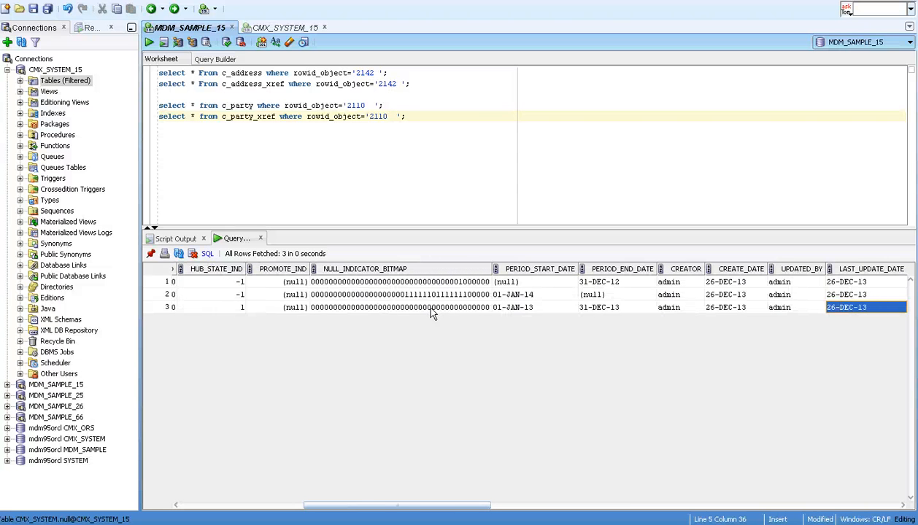
{"action": "left_click", "coordinate": [520, 295]}
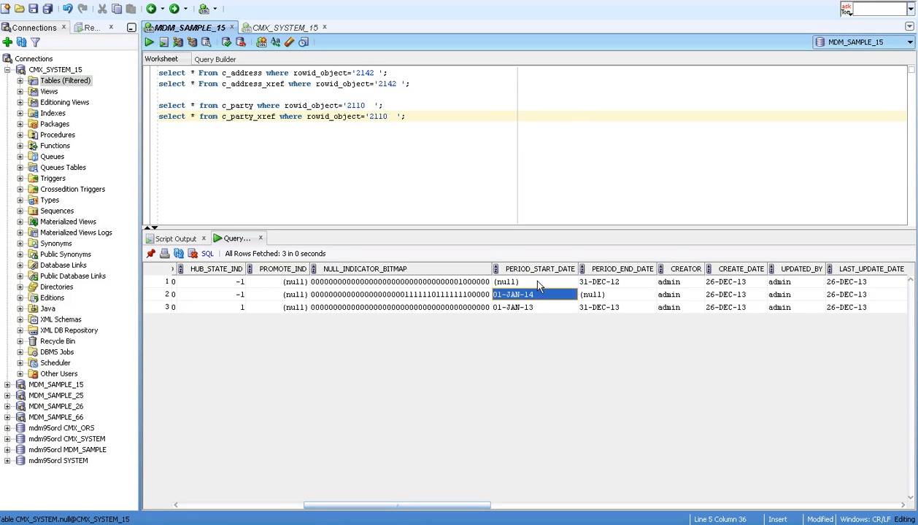
{"action": "left_click_drag", "start_coordinate": [538, 282], "coordinate": [608, 285]}
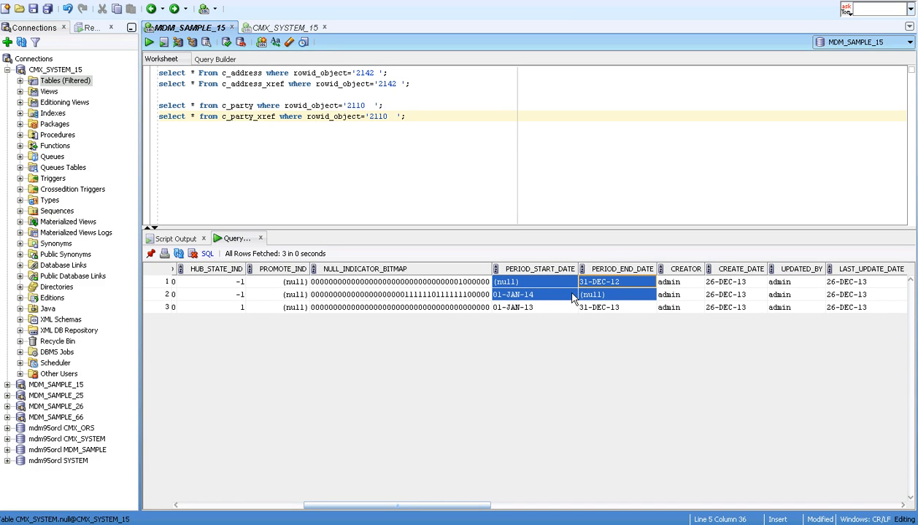
Examine the DELETED_IND values of the first two cross-reference rows, whose HUB_STATE_IND is -1
{"action": "left_click", "coordinate": [234, 295]}
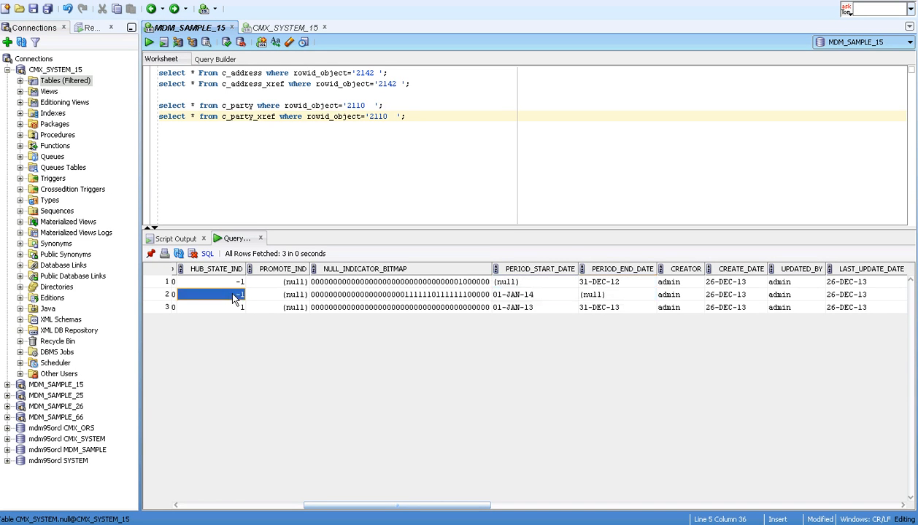
{"action": "key", "text": "Right"}
{"action": "key", "text": "Right"}
{"action": "key", "text": "Right"}
{"action": "key", "text": "Right"}
{"action": "key", "text": "Right"}
{"action": "key", "text": "Right"}
{"action": "key", "text": "Right"}
{"action": "key", "text": "Right"}
{"action": "key", "text": "Right"}
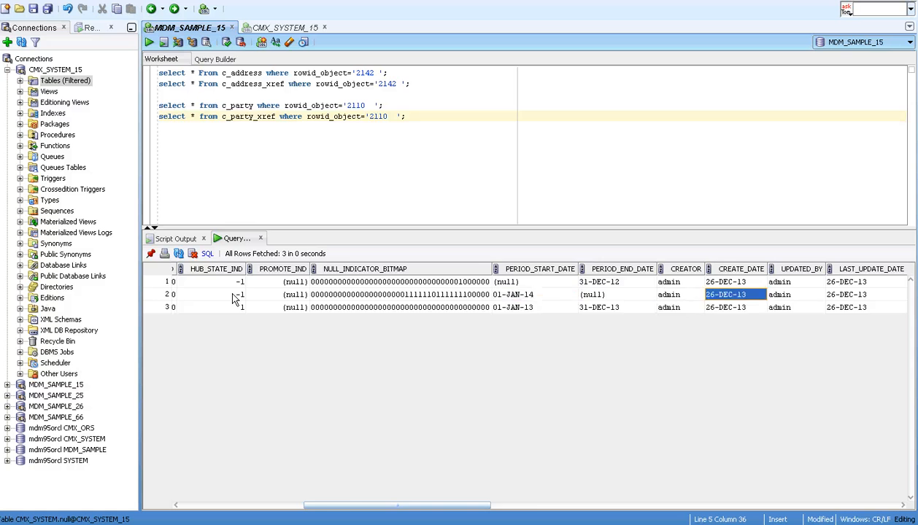
{"action": "key", "text": "Right"}
{"action": "key", "text": "Right"}
{"action": "key", "text": "Left"}
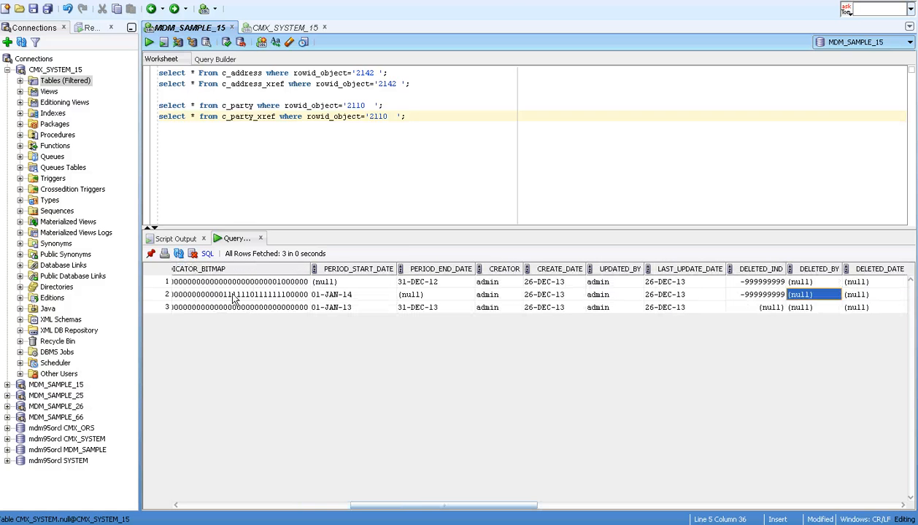
{"action": "key", "text": "Left"}
{"action": "key", "text": "Up"}
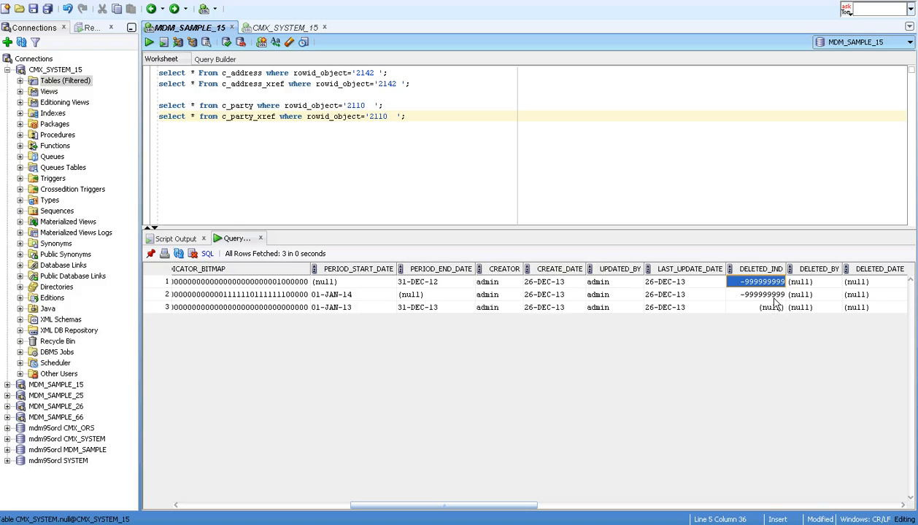
Go back across the first cross-reference row to recheck its HUB_STATE_IND value
{"action": "key", "text": "Left"}
{"action": "key", "text": "Left"}
{"action": "key", "text": "Left"}
{"action": "key", "text": "Left"}
{"action": "key", "text": "Left"}
{"action": "key", "text": "Left"}
{"action": "key", "text": "Left"}
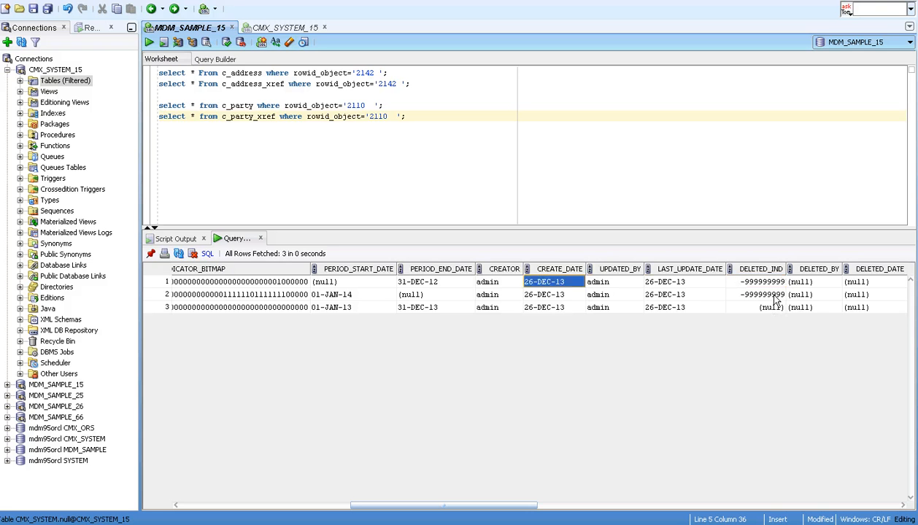
{"action": "key", "text": "Left"}
{"action": "key", "text": "Left"}
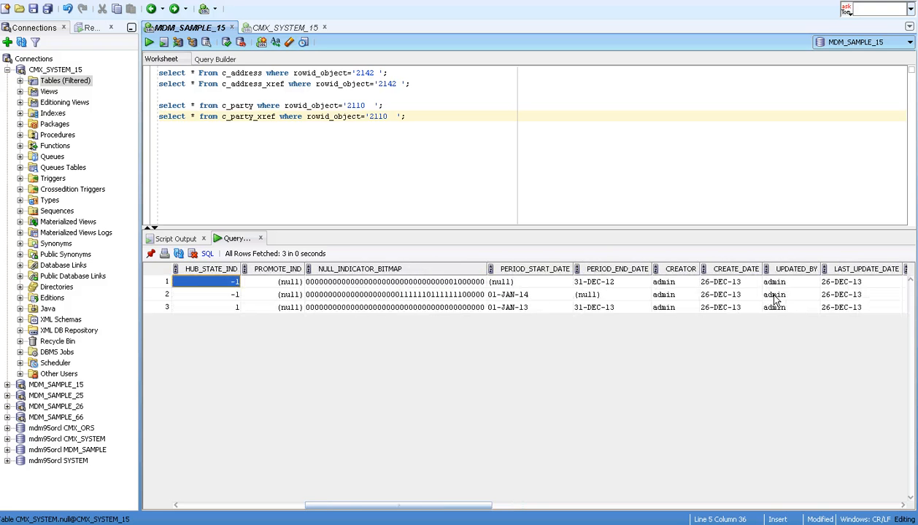